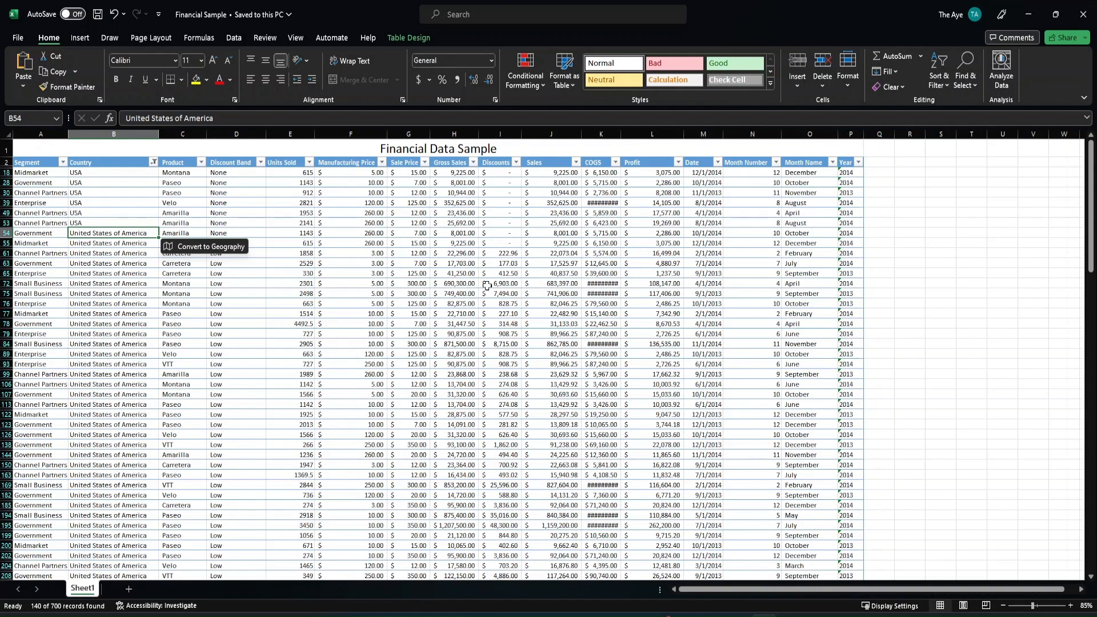
Examine the columns and cell values of the Financial Data Sample table
click(1028, 15)
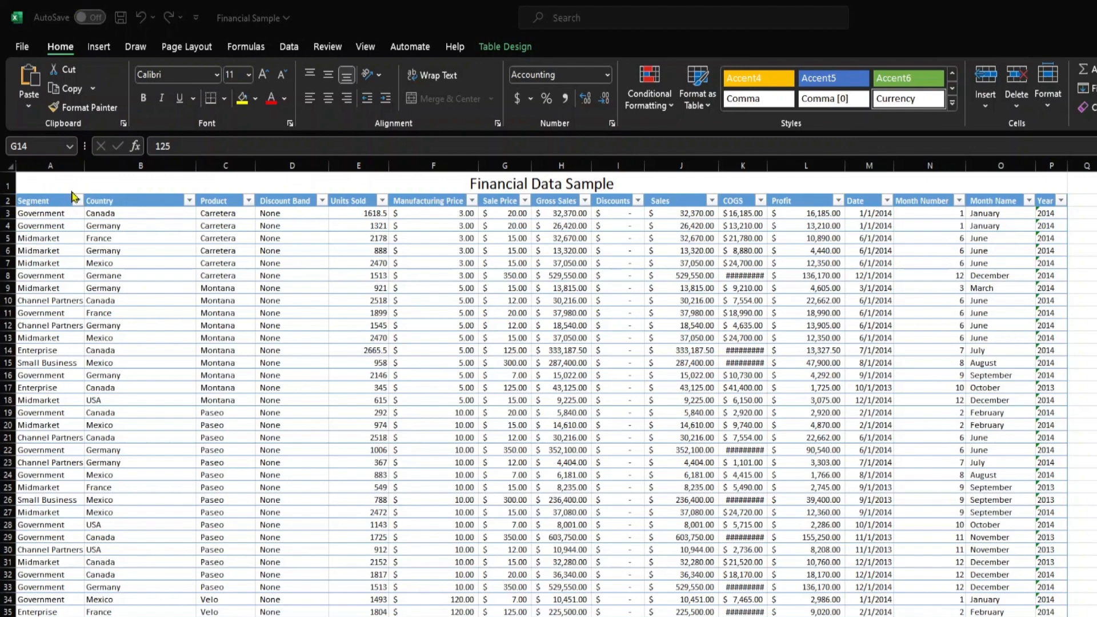
click(6, 179)
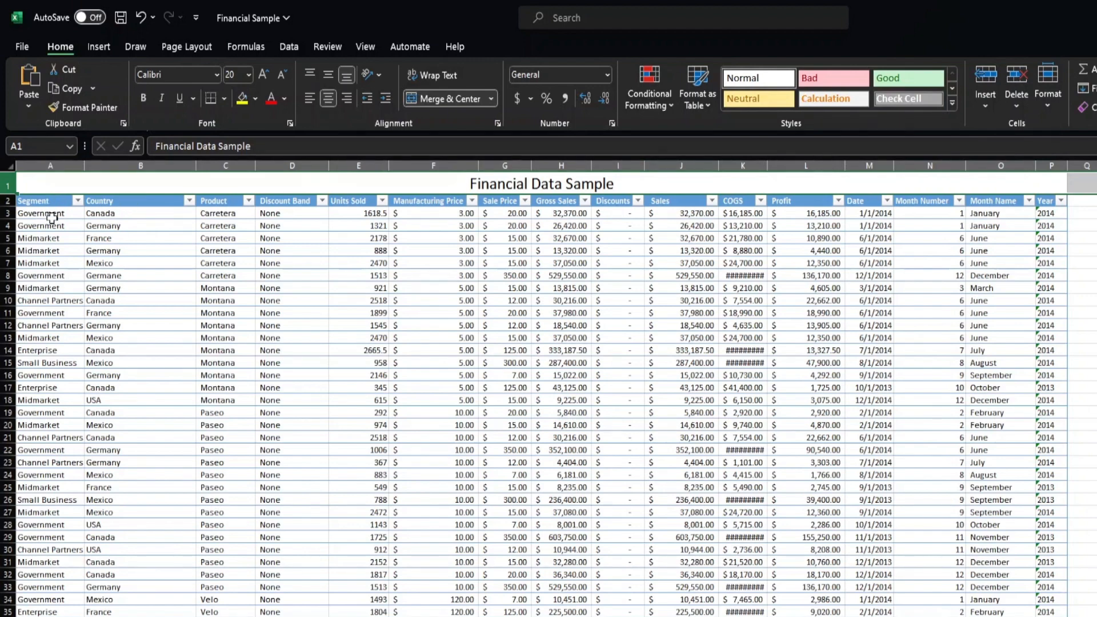
drag(52, 218, 50, 263)
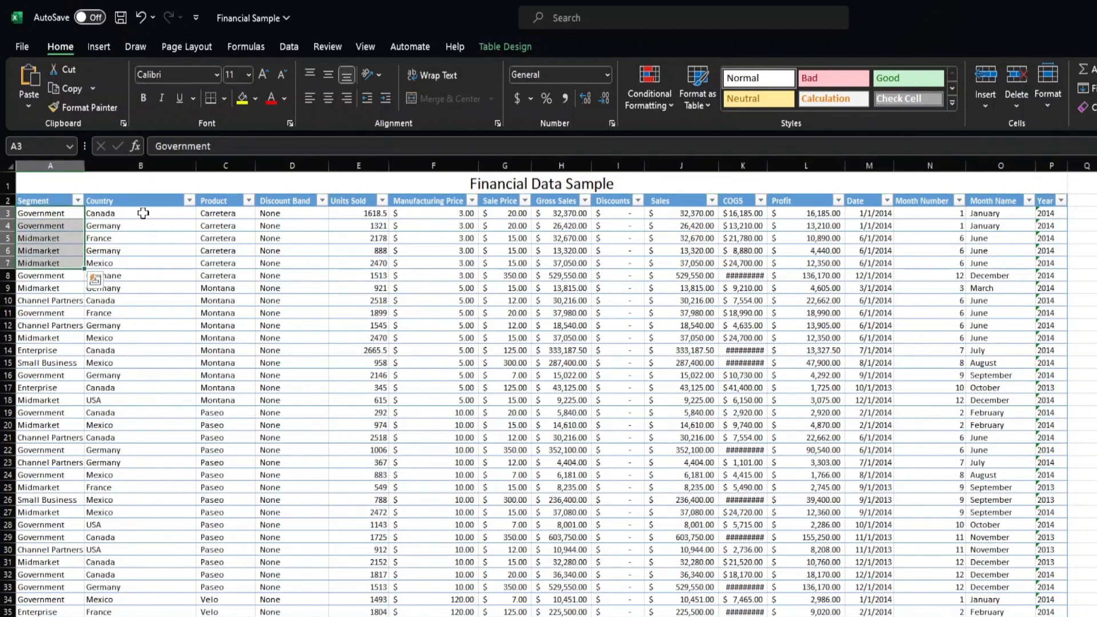
drag(141, 215, 147, 316)
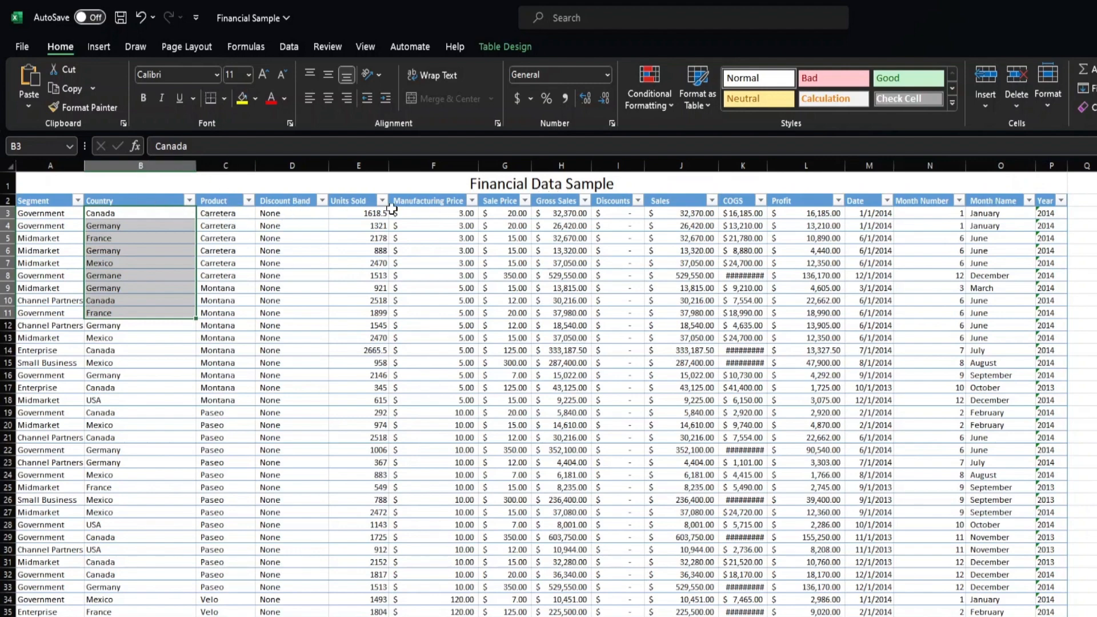
click(357, 165)
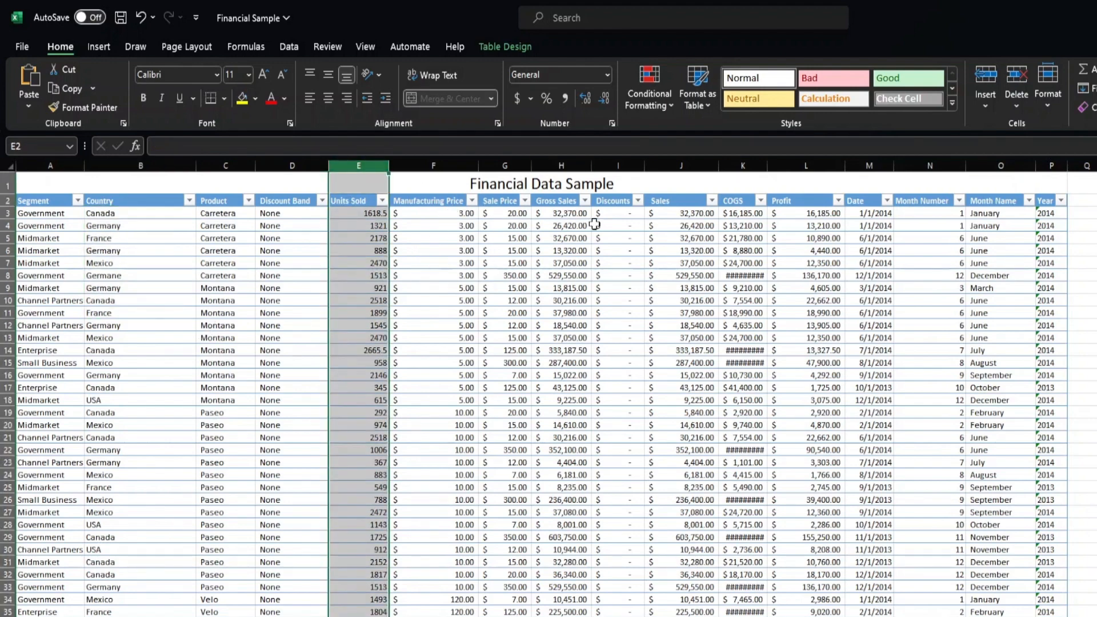
click(685, 165)
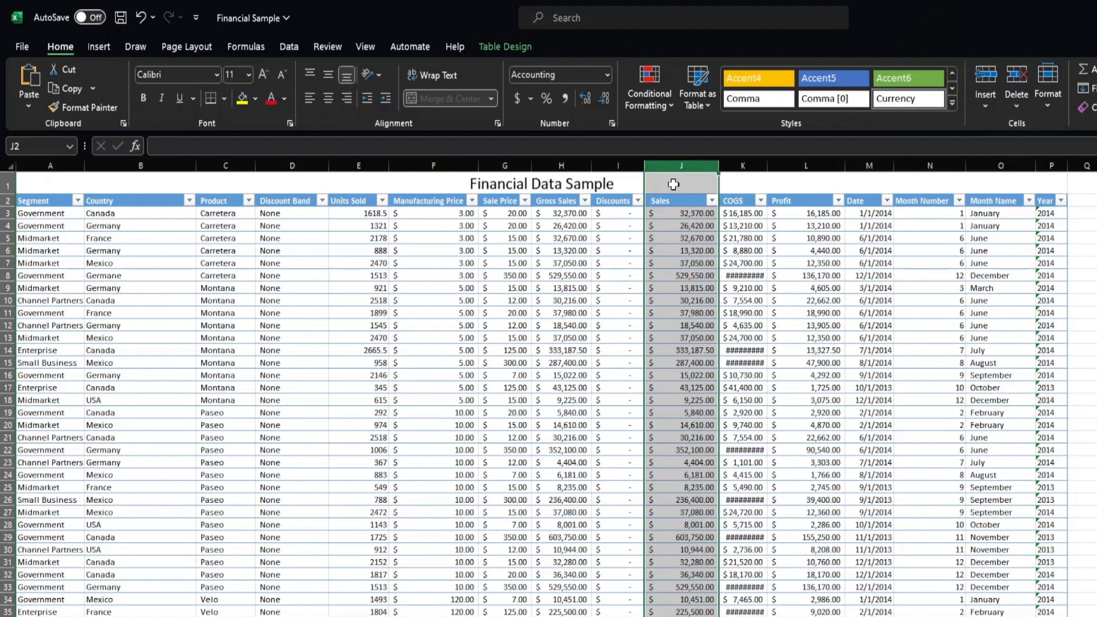
click(685, 215)
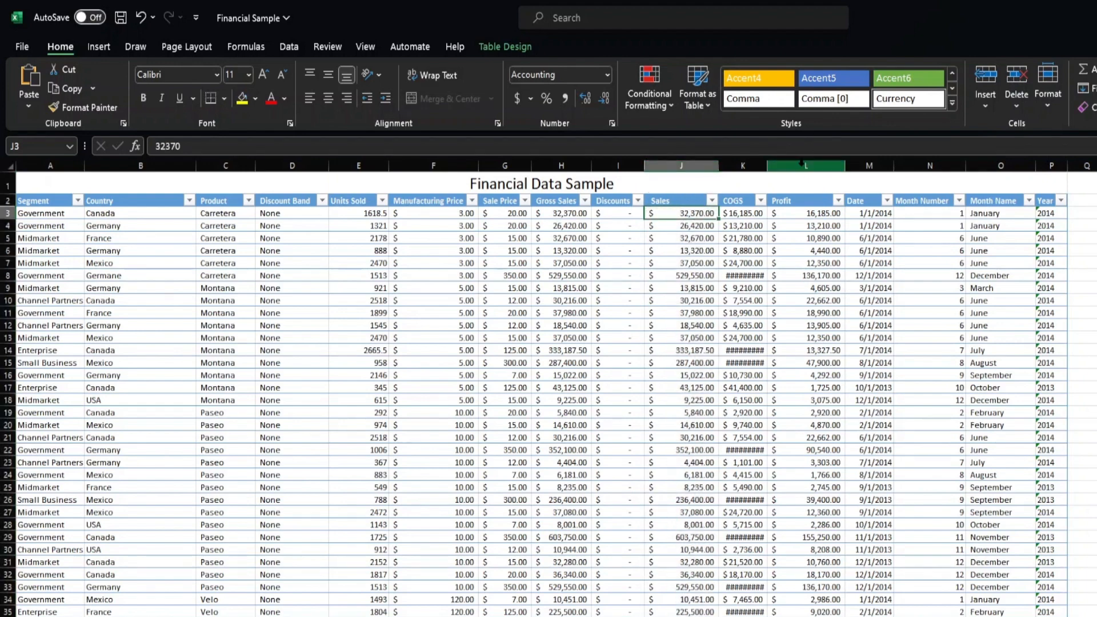
click(803, 165)
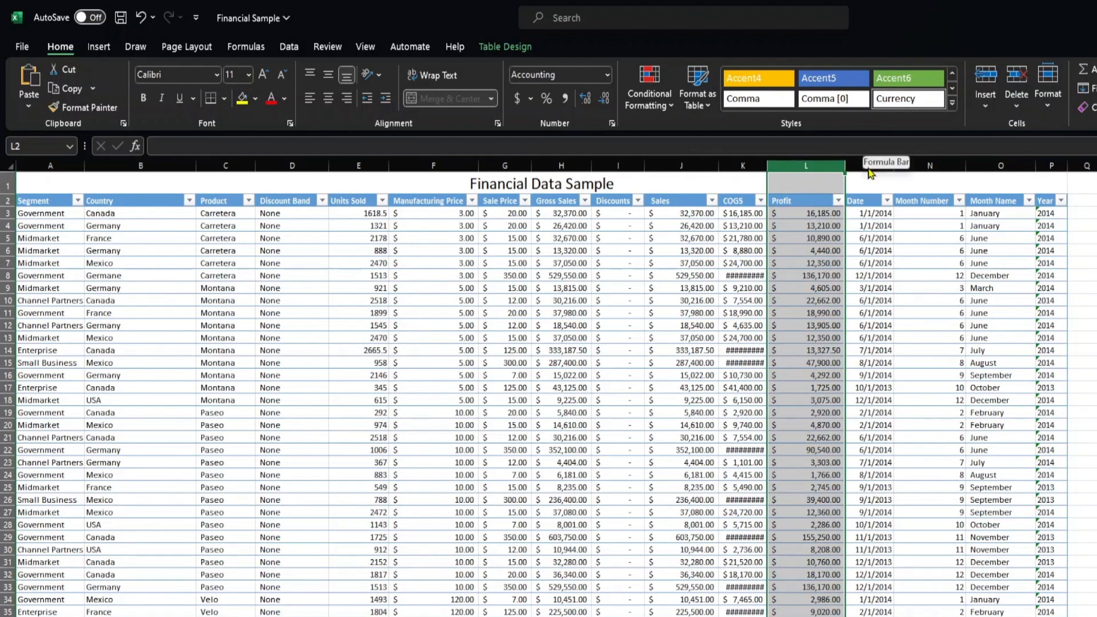
click(926, 227)
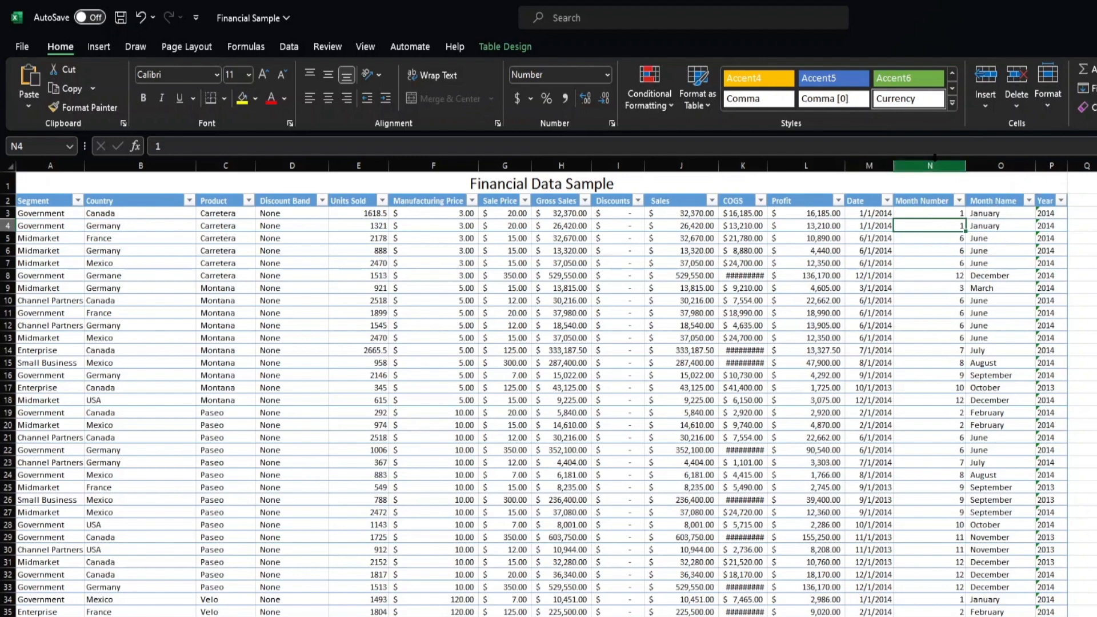
drag(946, 164, 1066, 178)
click(920, 262)
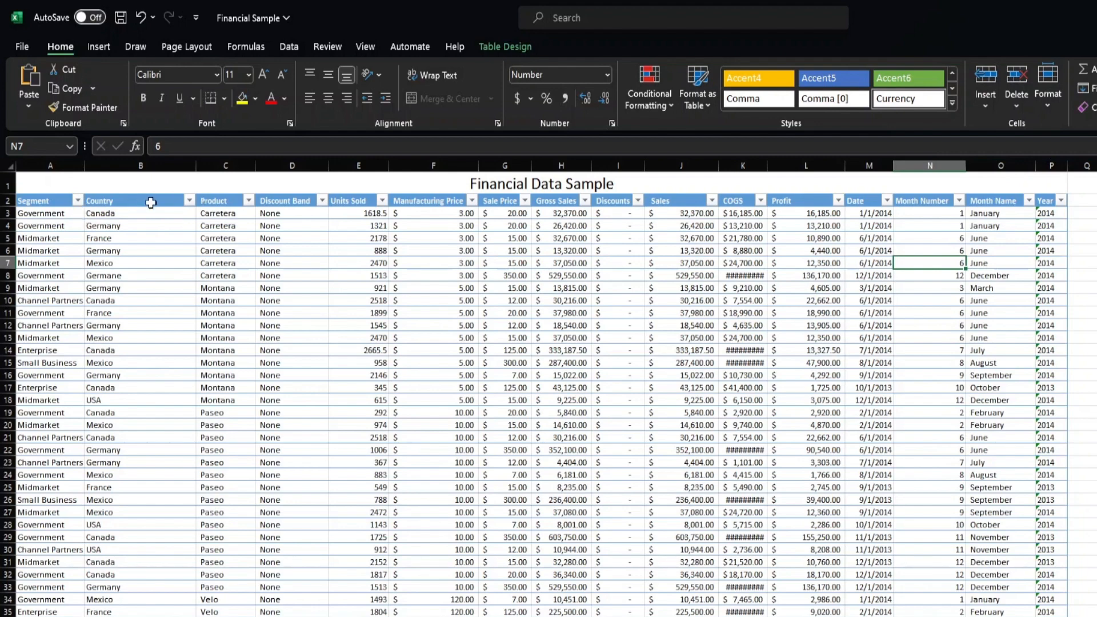
Open the Segment filter, clear and reselect Government, and apply the filter
click(78, 201)
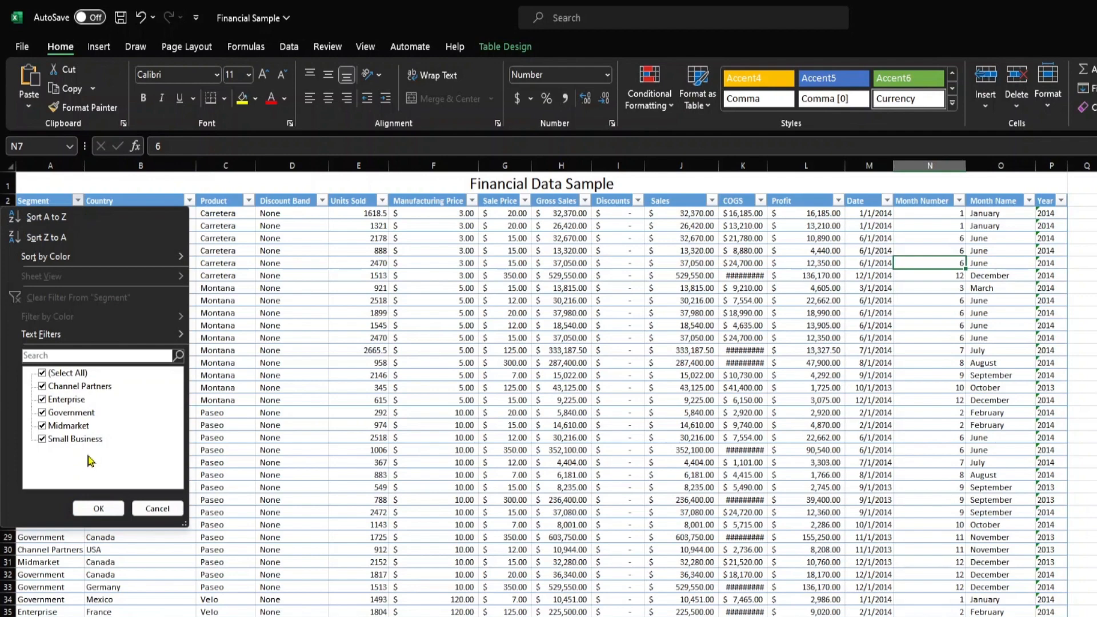
click(84, 418)
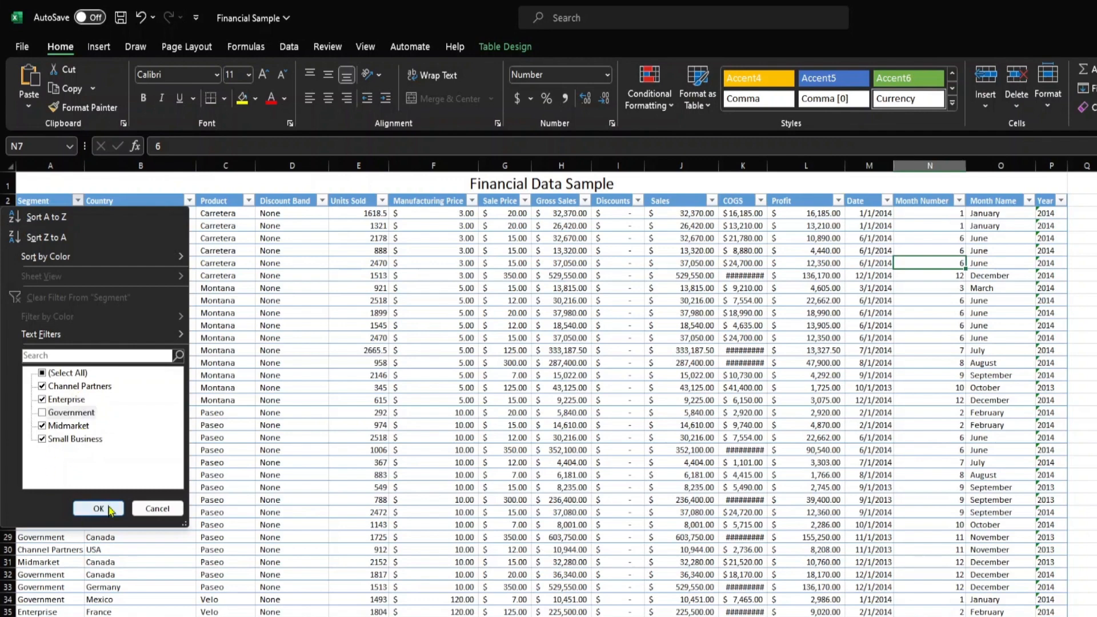
click(86, 414)
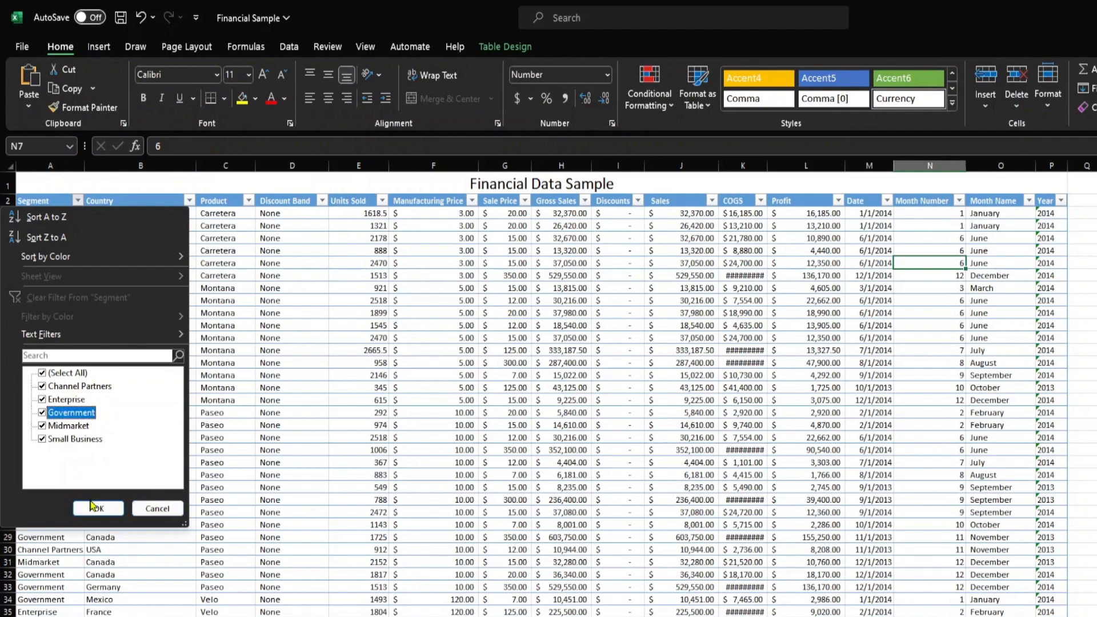
click(96, 508)
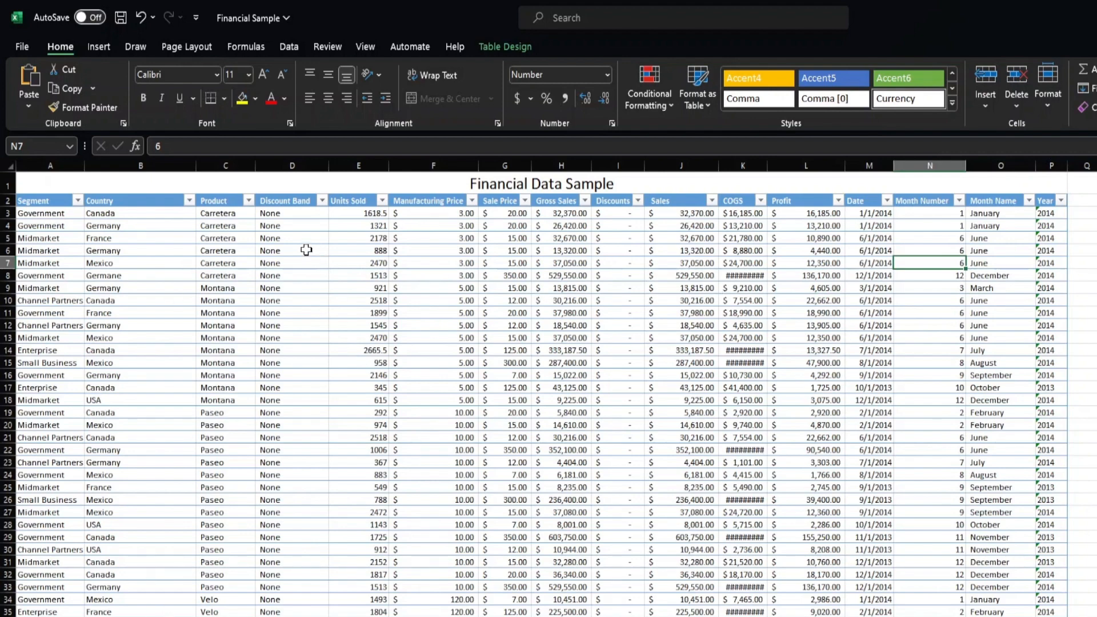
Review the list of values in the Country column's filter without applying it
click(17, 216)
click(8, 226)
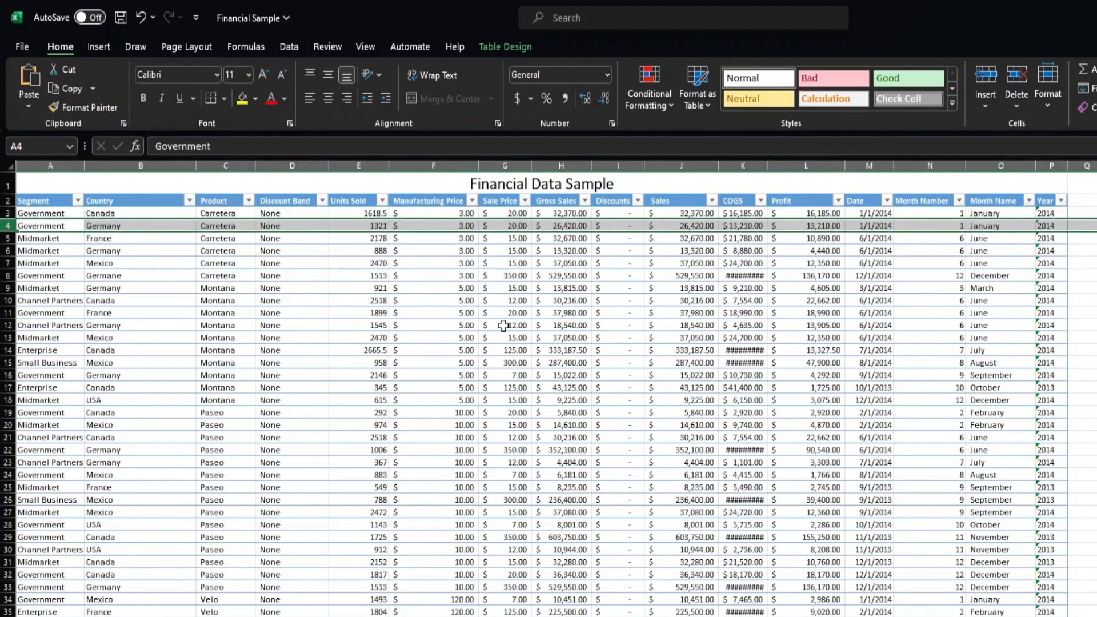
click(188, 200)
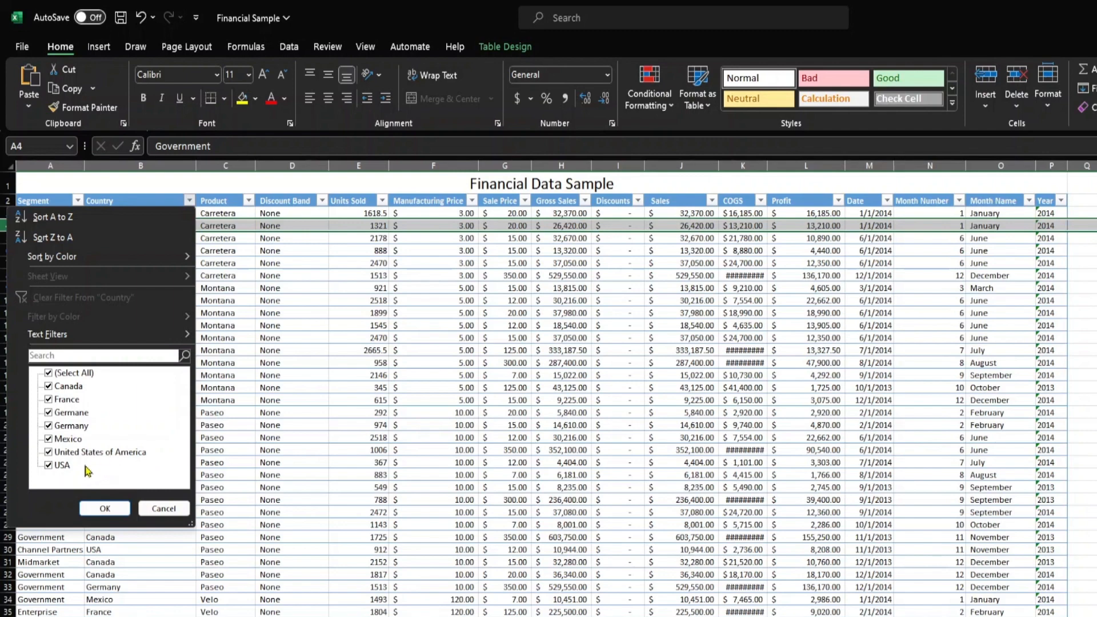
click(183, 509)
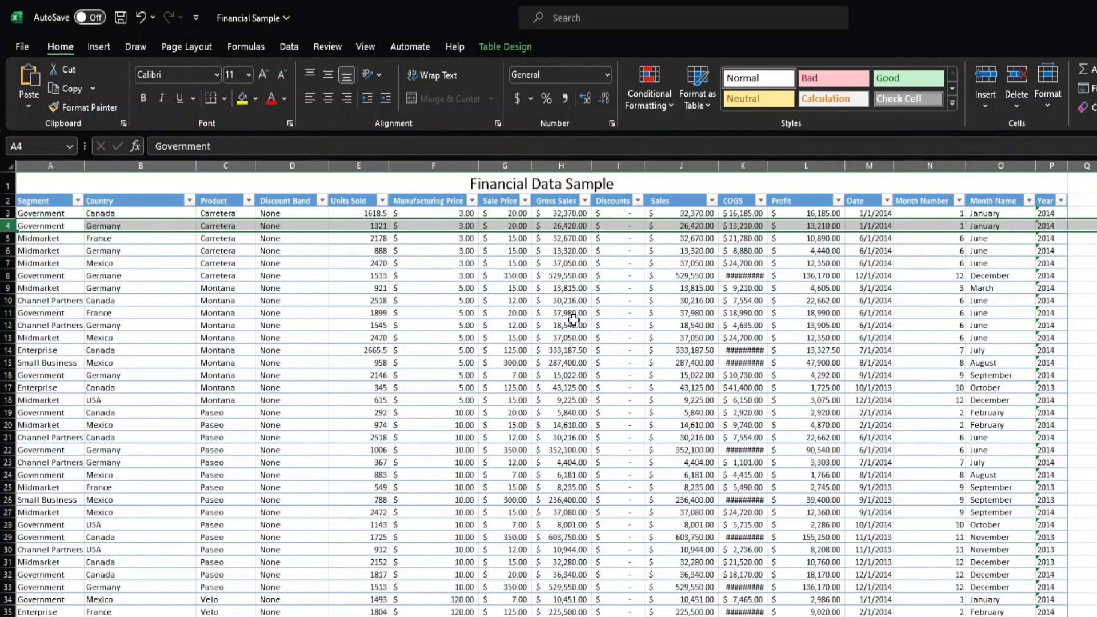
Enter the text sdfsdfds into the Sale Price cell G17
click(623, 227)
click(517, 276)
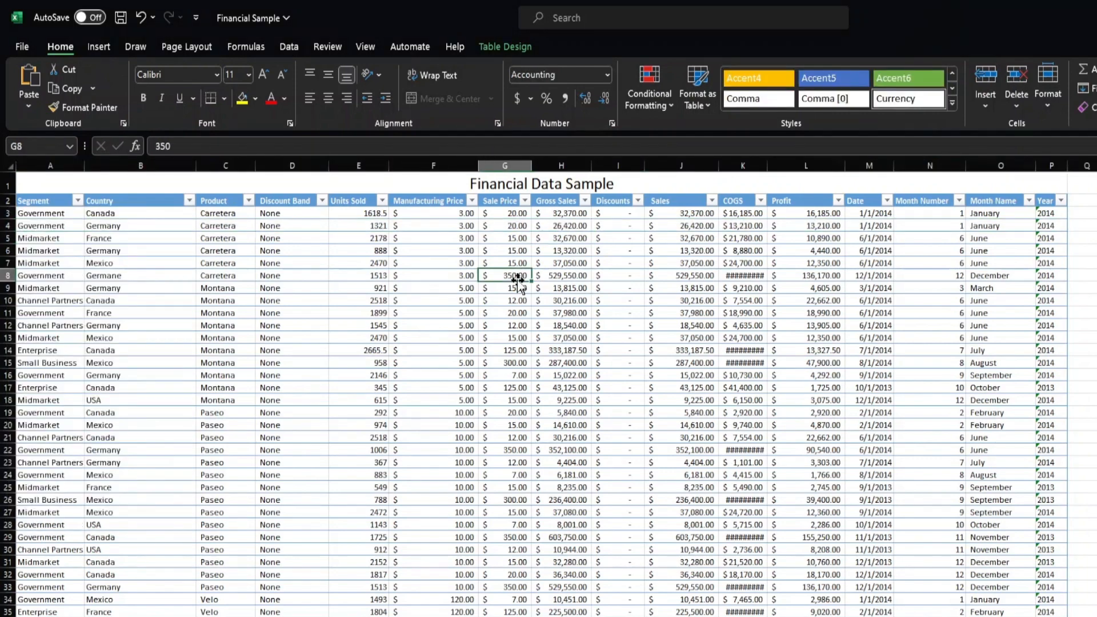
click(501, 315)
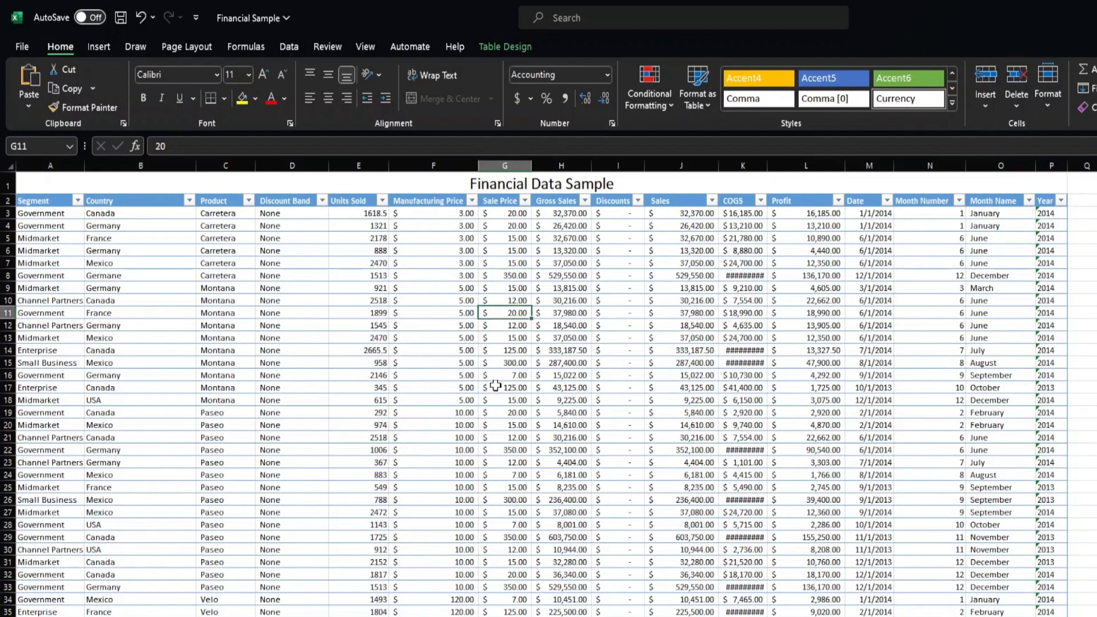
click(508, 361)
click(514, 313)
click(507, 348)
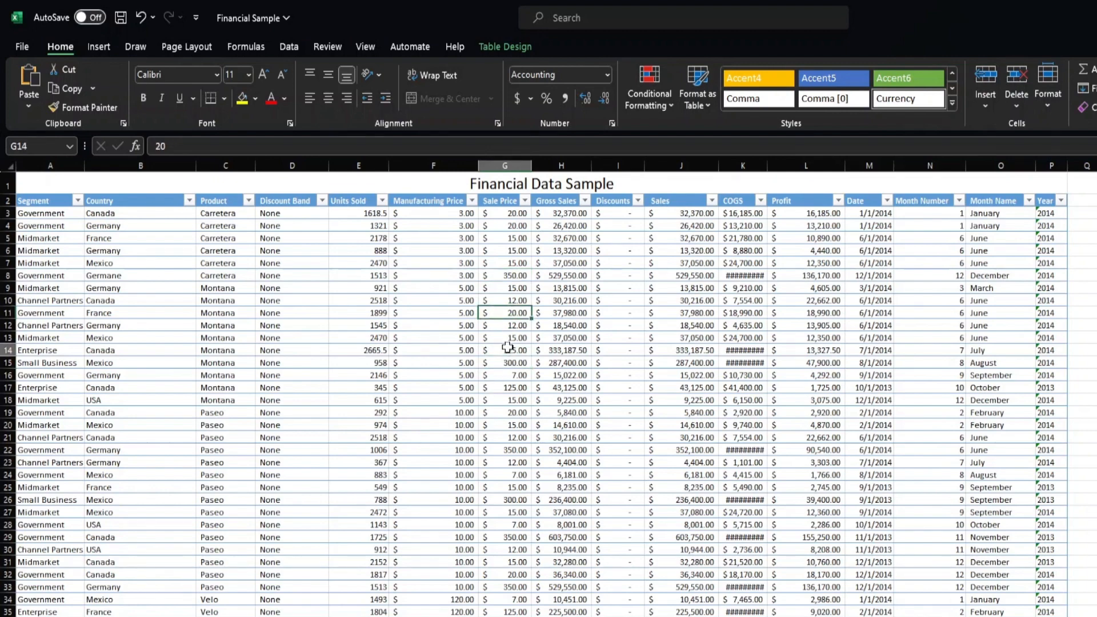
click(507, 388)
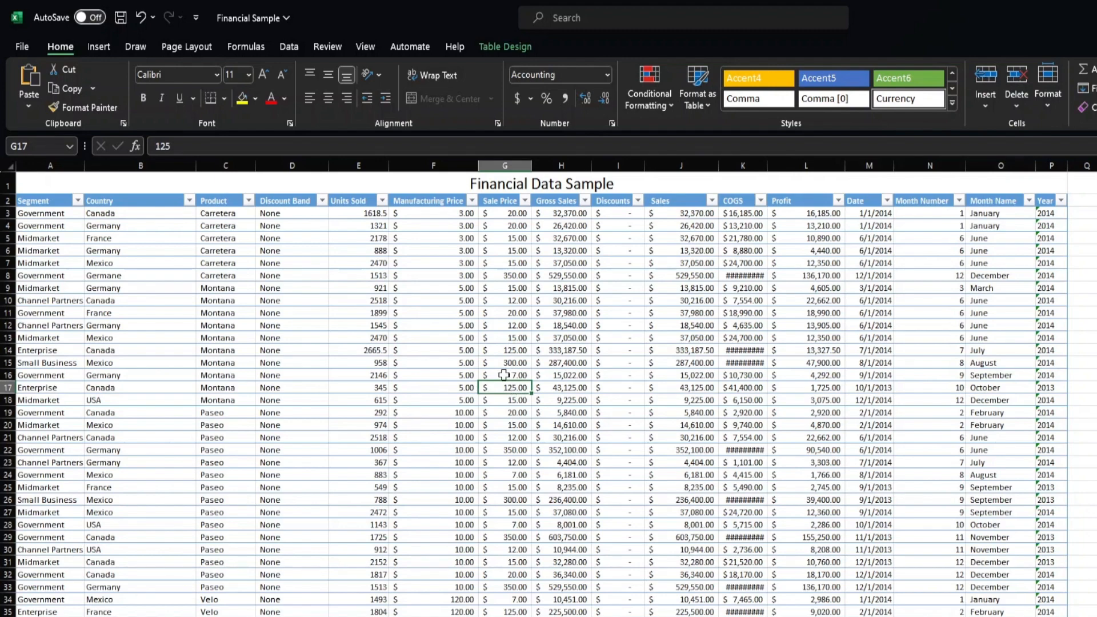
text(sdfsdfds)
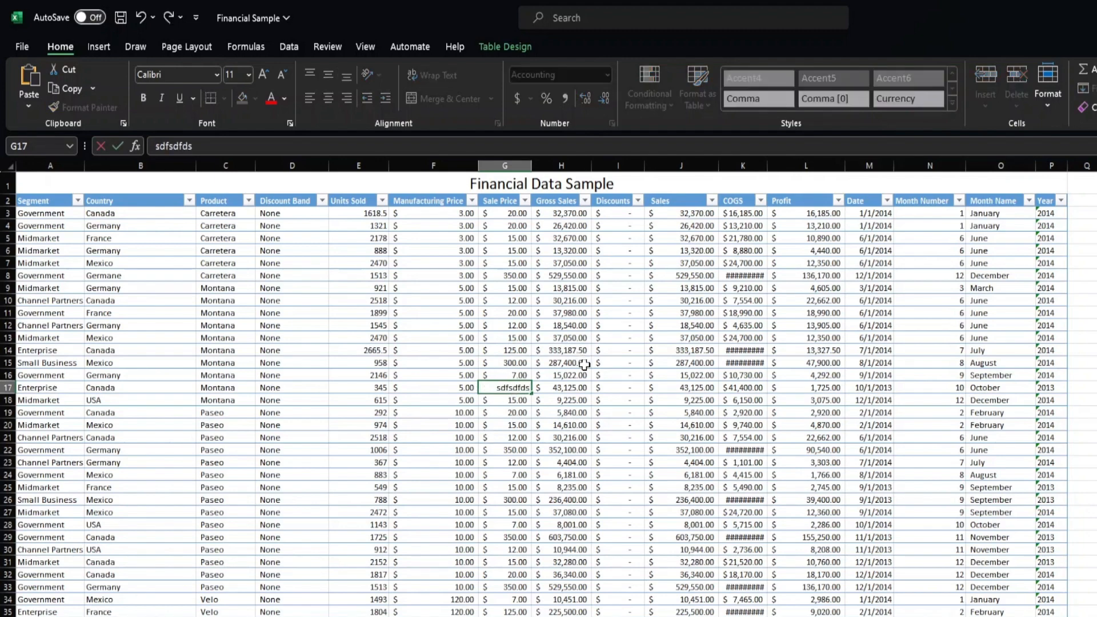
click(516, 450)
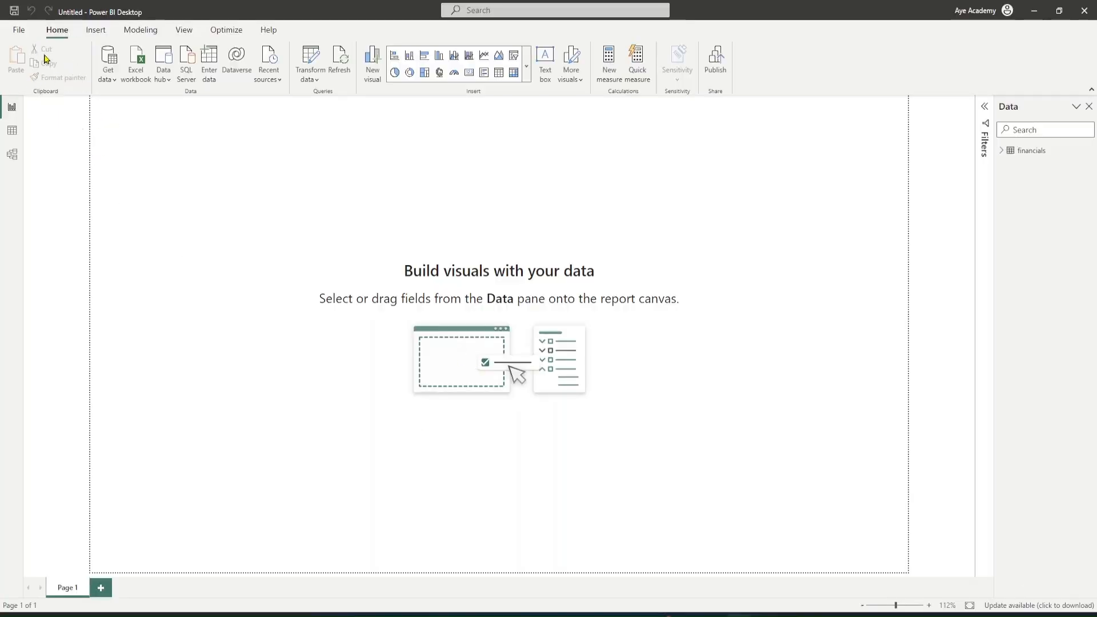
click(135, 72)
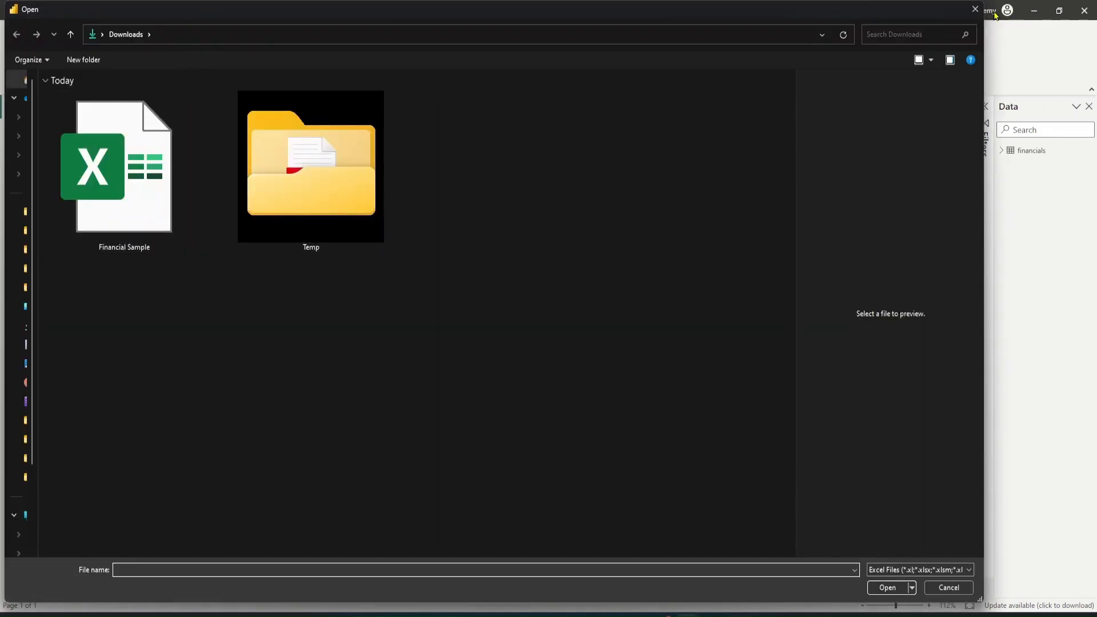
click(976, 9)
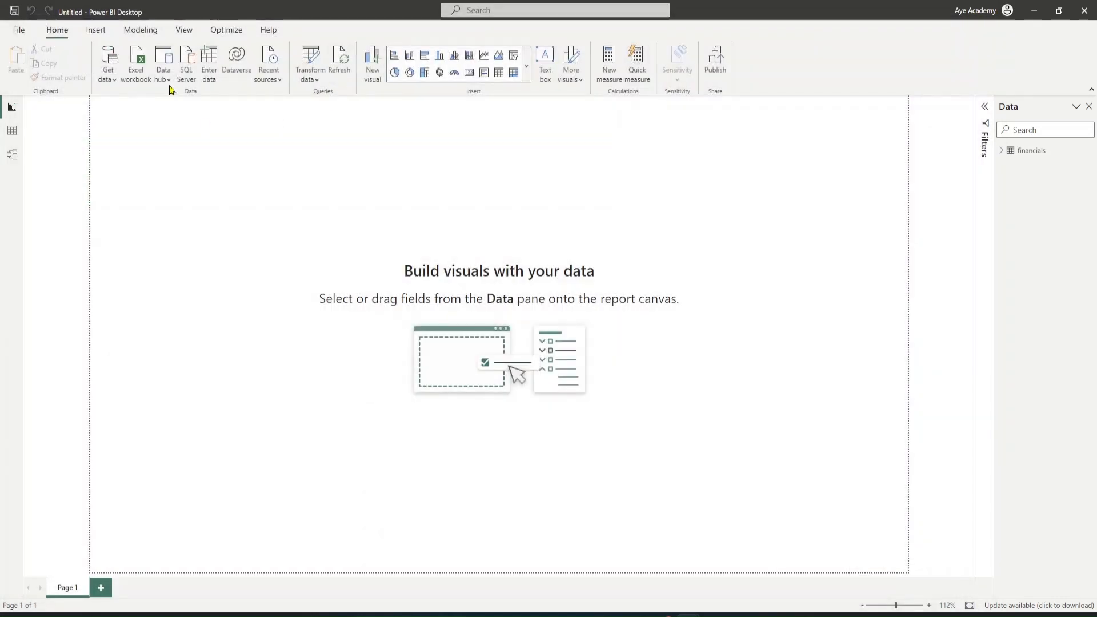
click(108, 80)
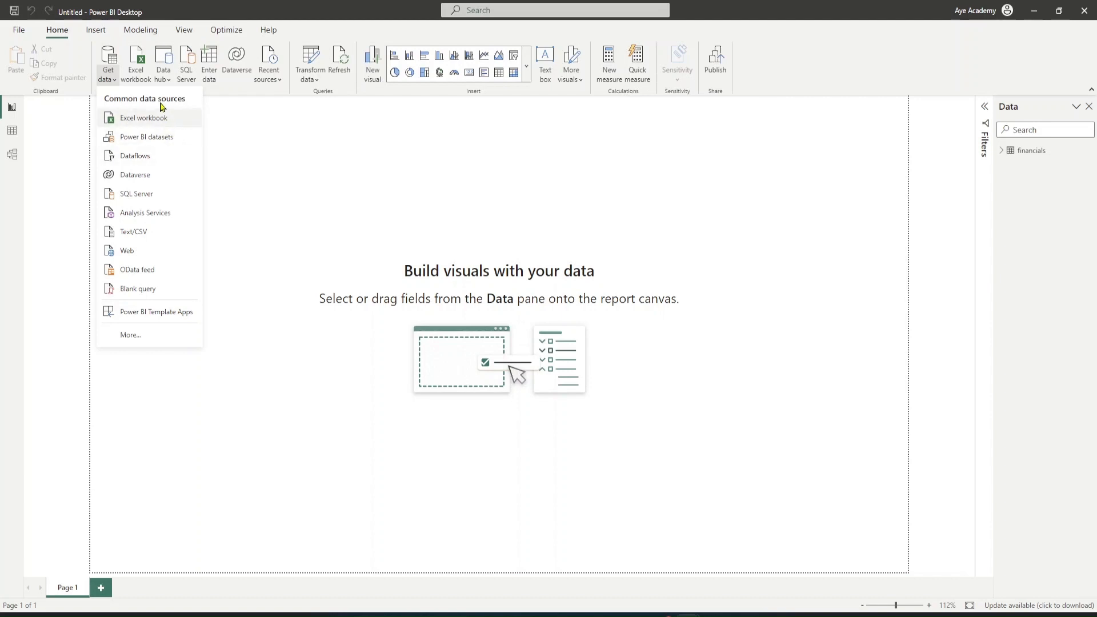
click(233, 133)
Open the Financial Sample workbook from Downloads as an Excel data source
click(140, 73)
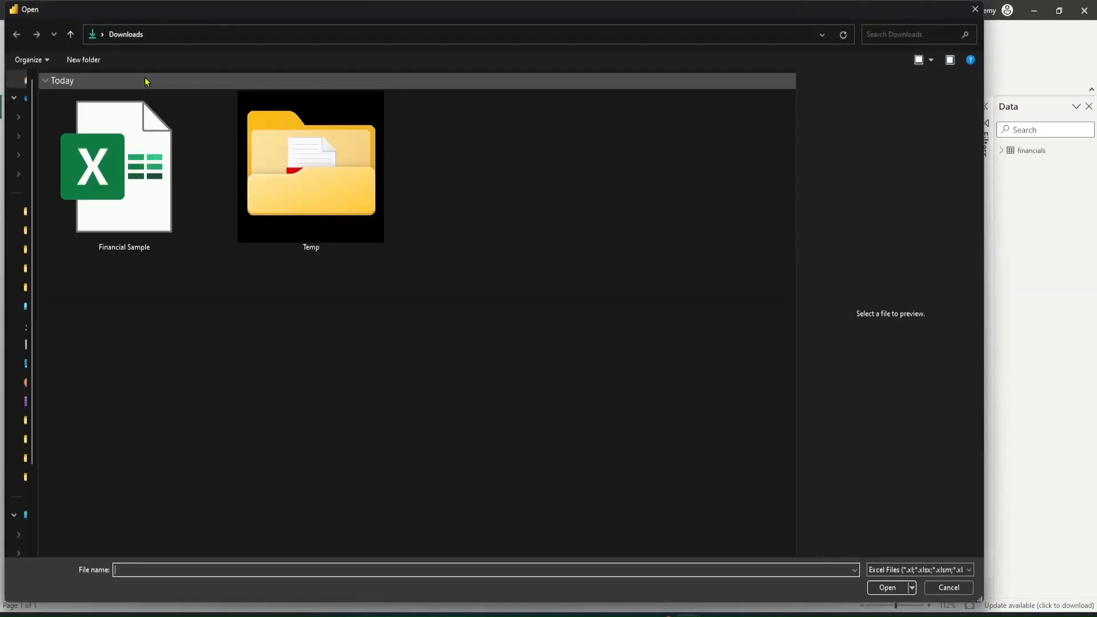
click(146, 147)
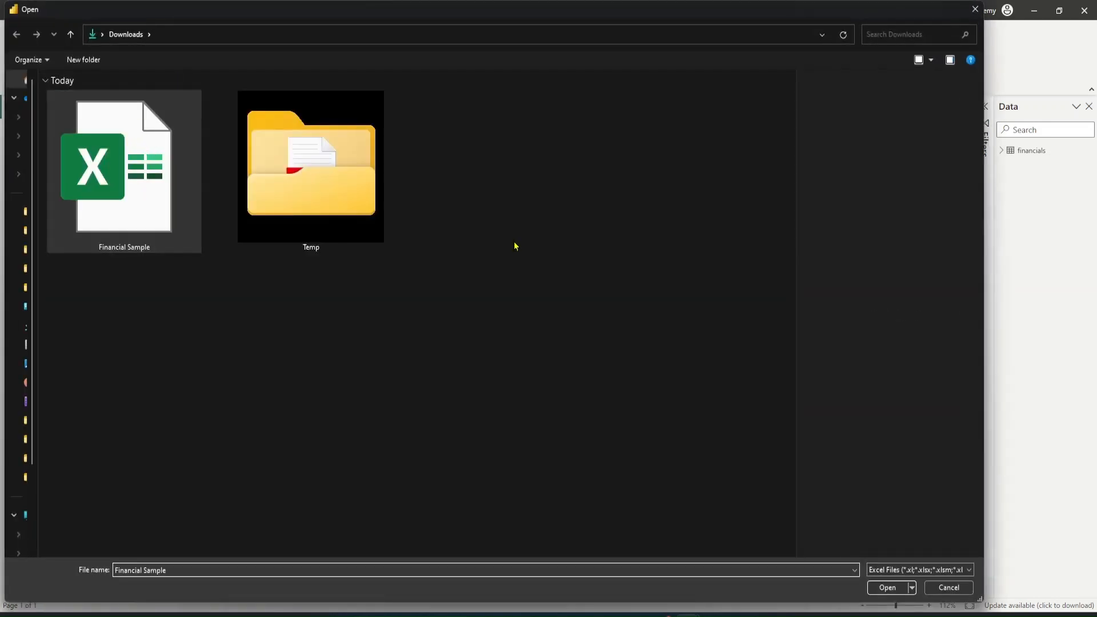
click(881, 589)
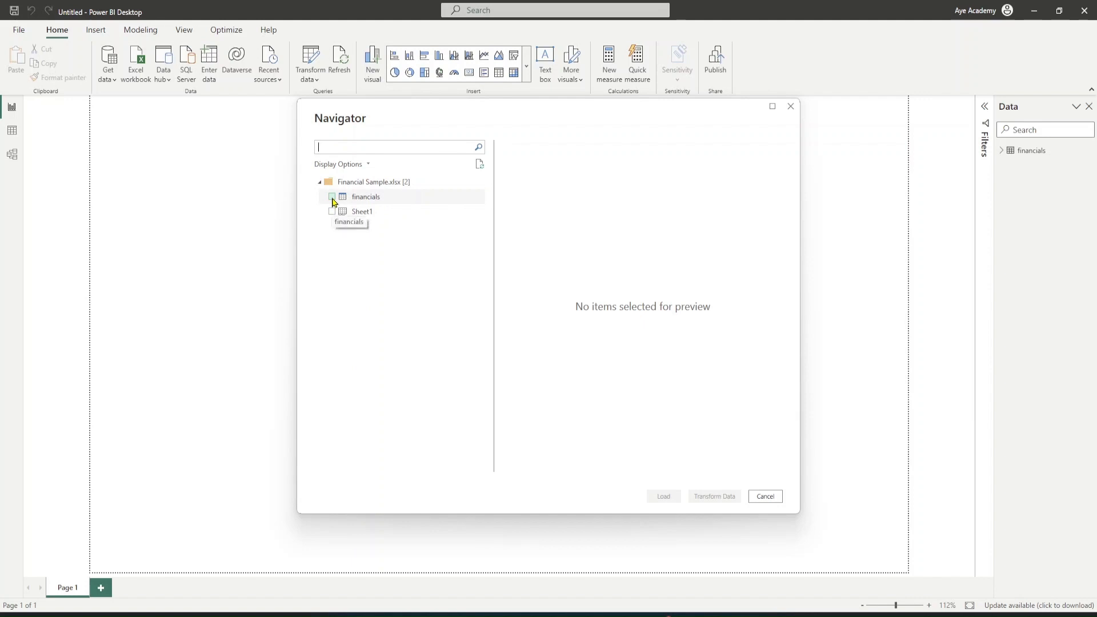
Select the financials table in the Navigator, preview it, and open it for transformation
click(332, 198)
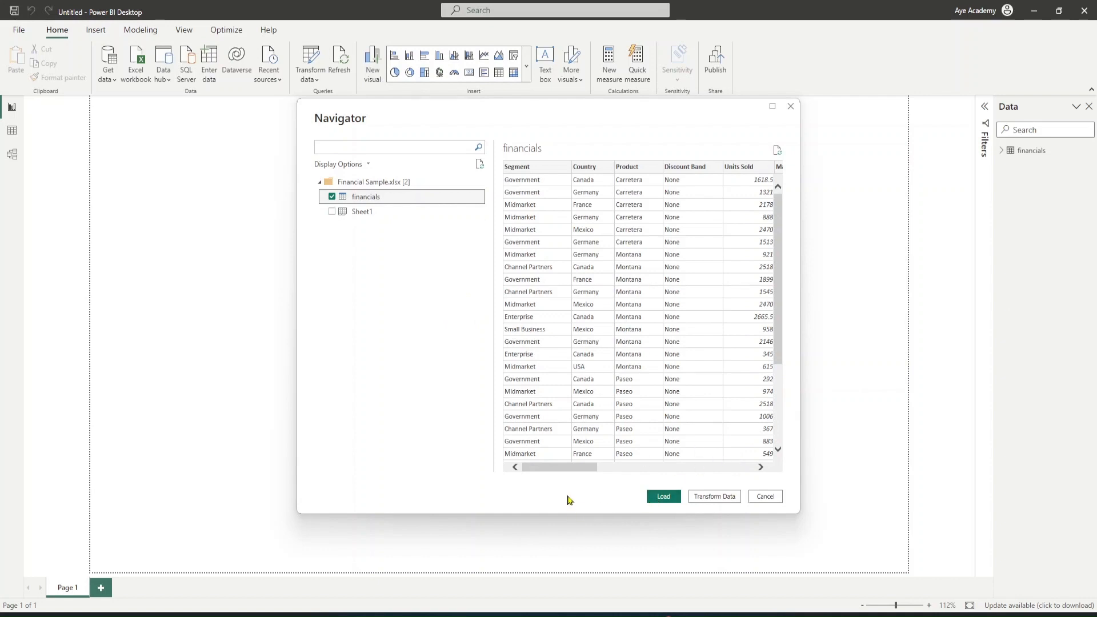
drag(578, 469, 515, 477)
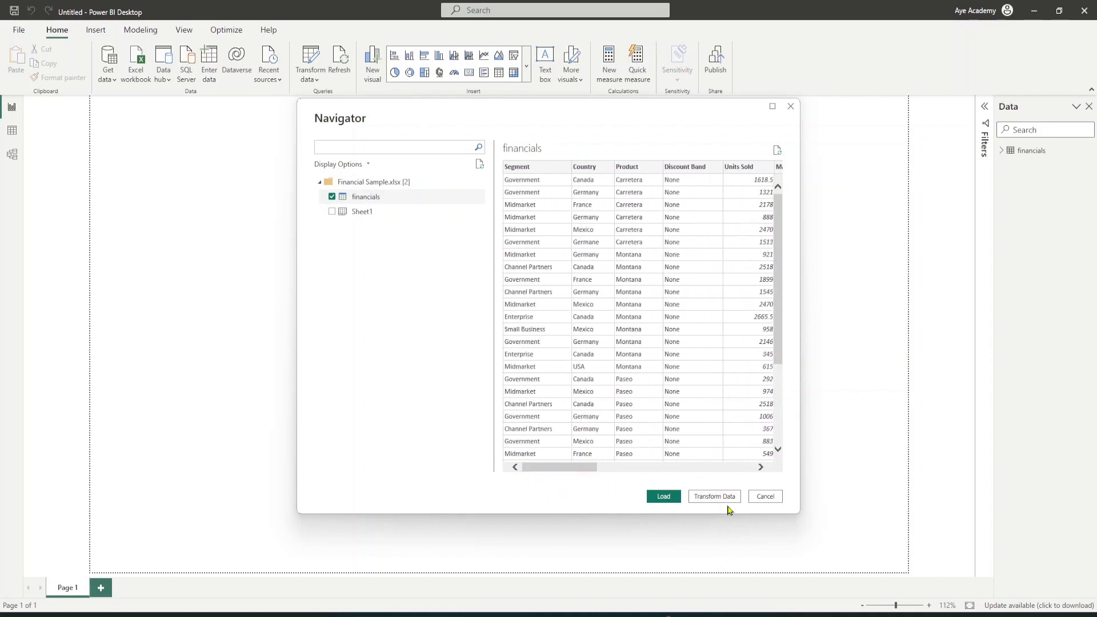
drag(595, 466, 484, 468)
click(714, 497)
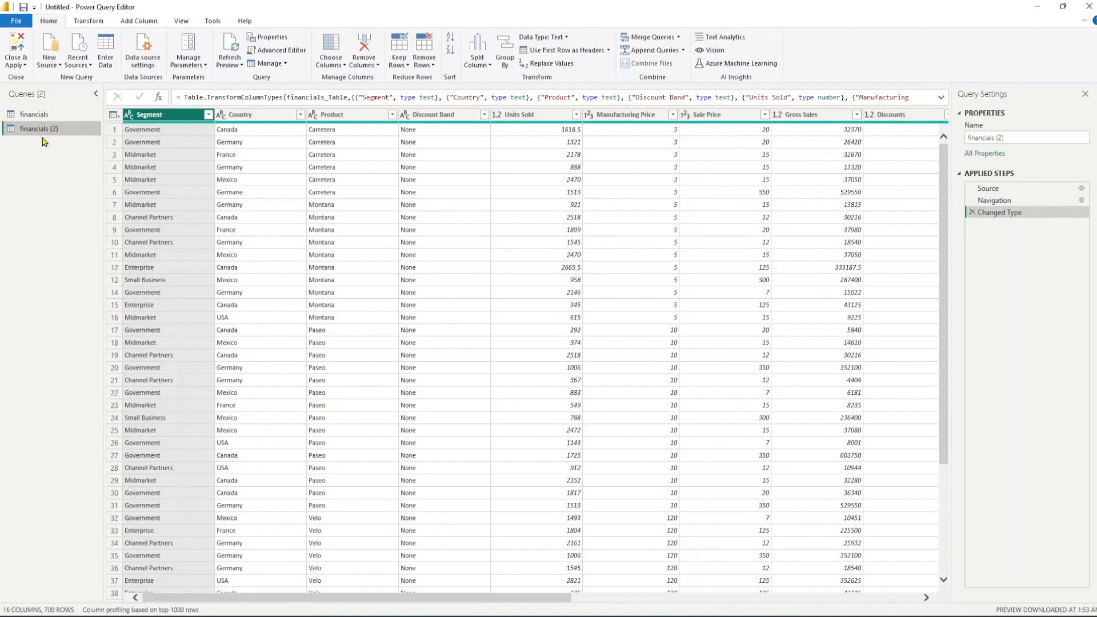
Delete the financials query from the queries list
right_click(67, 116)
click(91, 148)
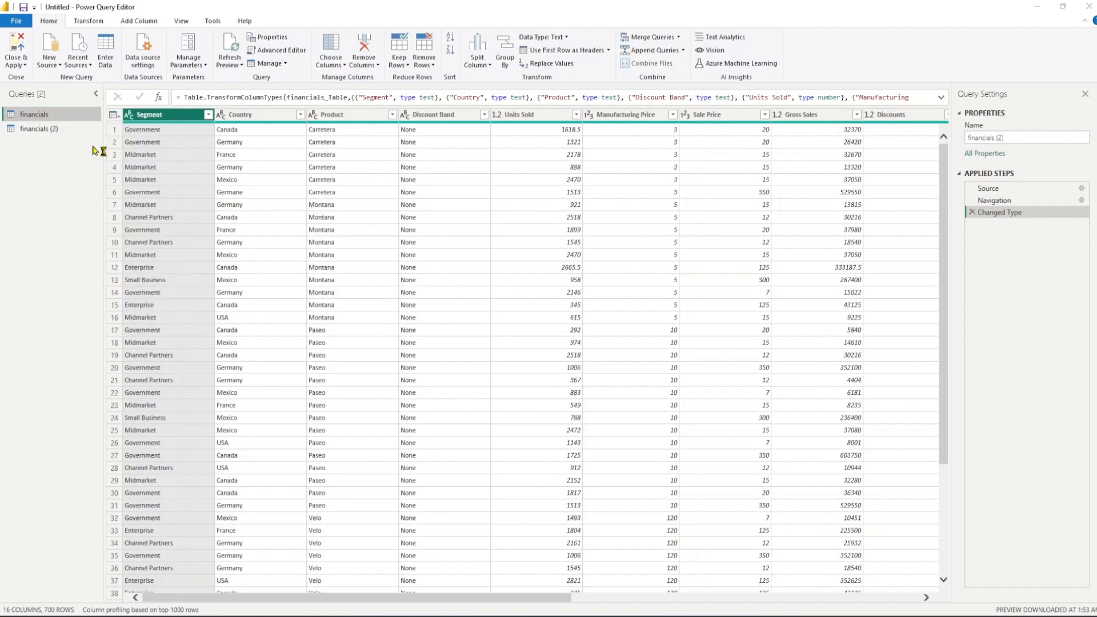
click(609, 332)
Rename the financials (2) query to financials
right_click(62, 120)
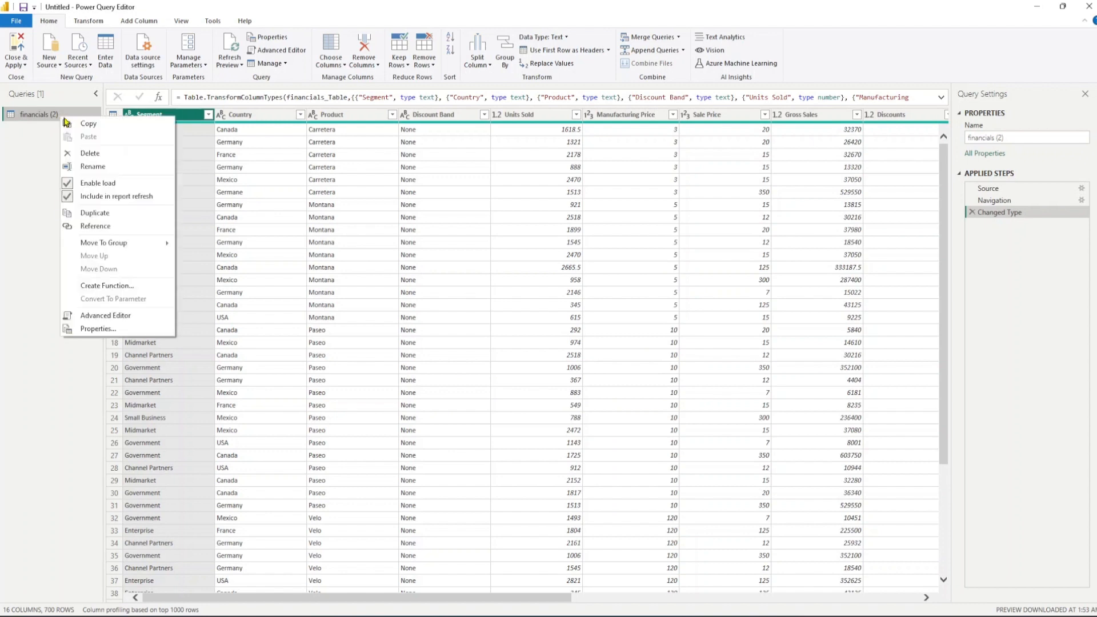
click(91, 162)
click(52, 118)
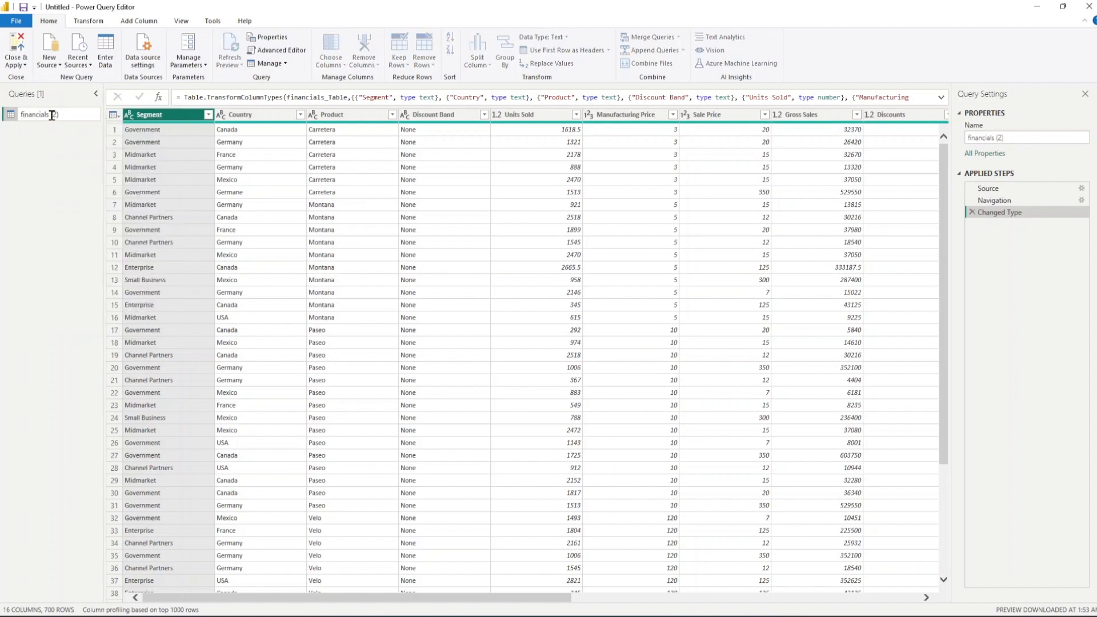
drag(51, 115, 84, 110)
key(BackSpace)
key(Return)
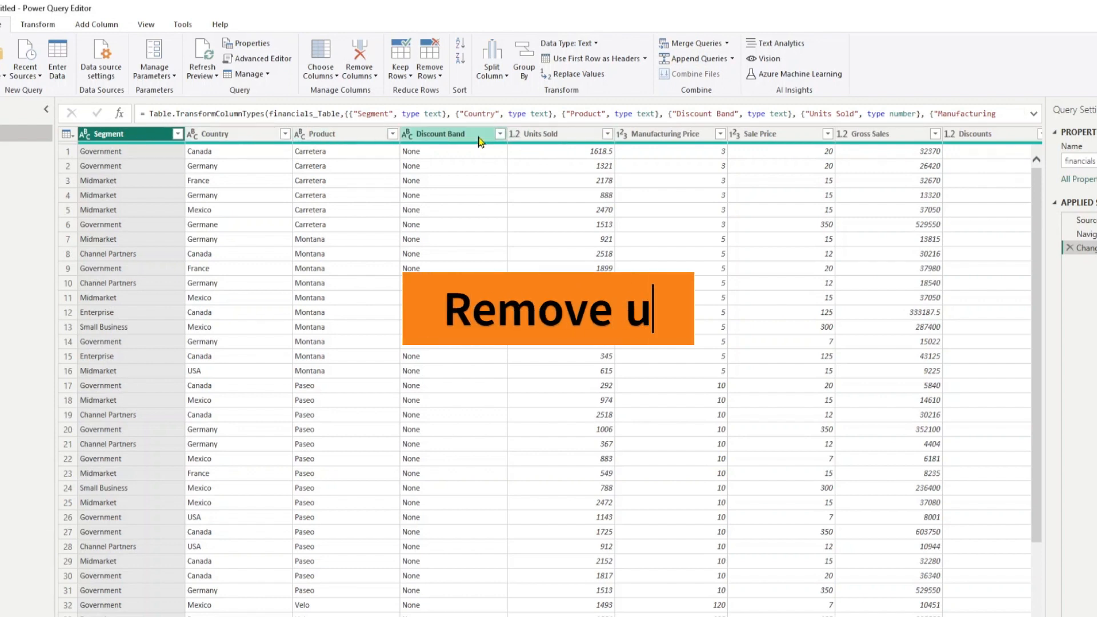
Keep only the Segment, Country, Product, Units Sold, Sales, Profit and Date columns with Choose Columns
drag(1046, 113, 1096, 113)
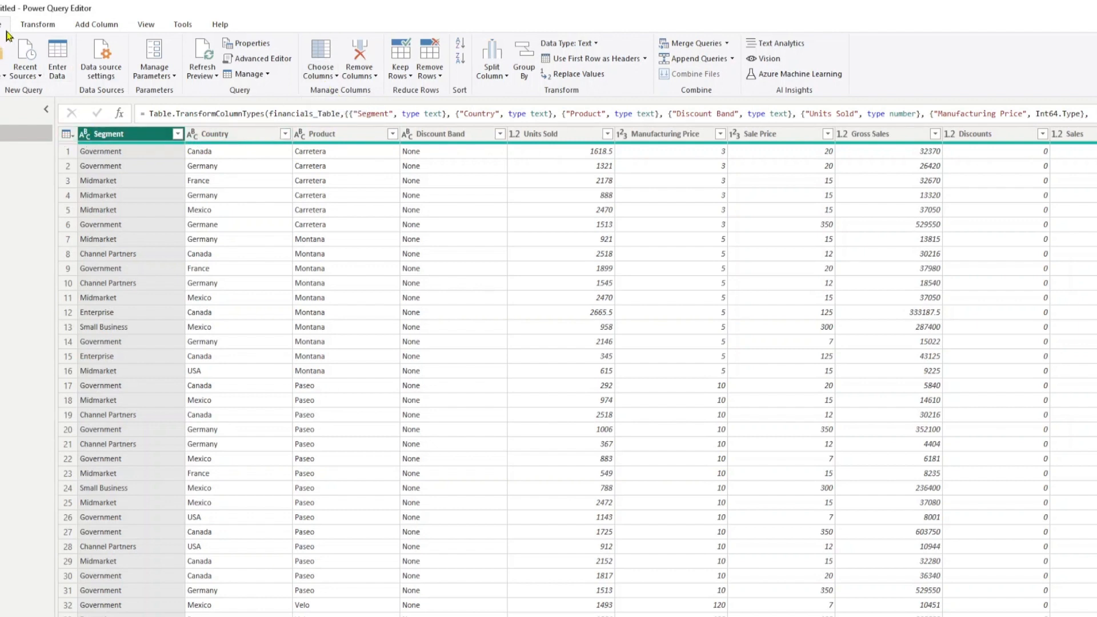
click(329, 77)
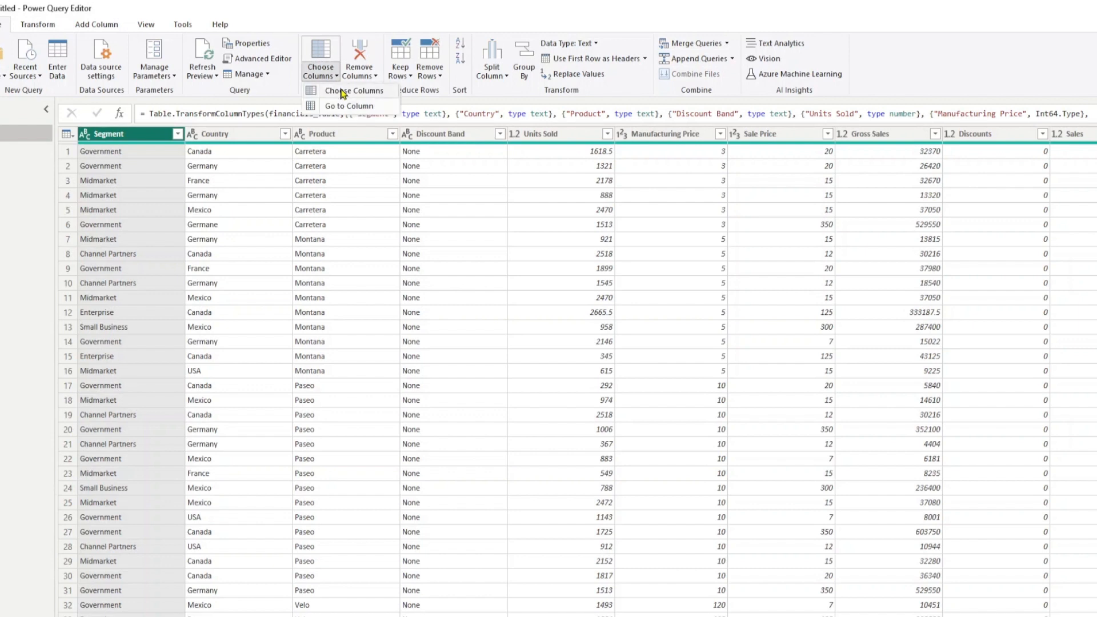
click(343, 91)
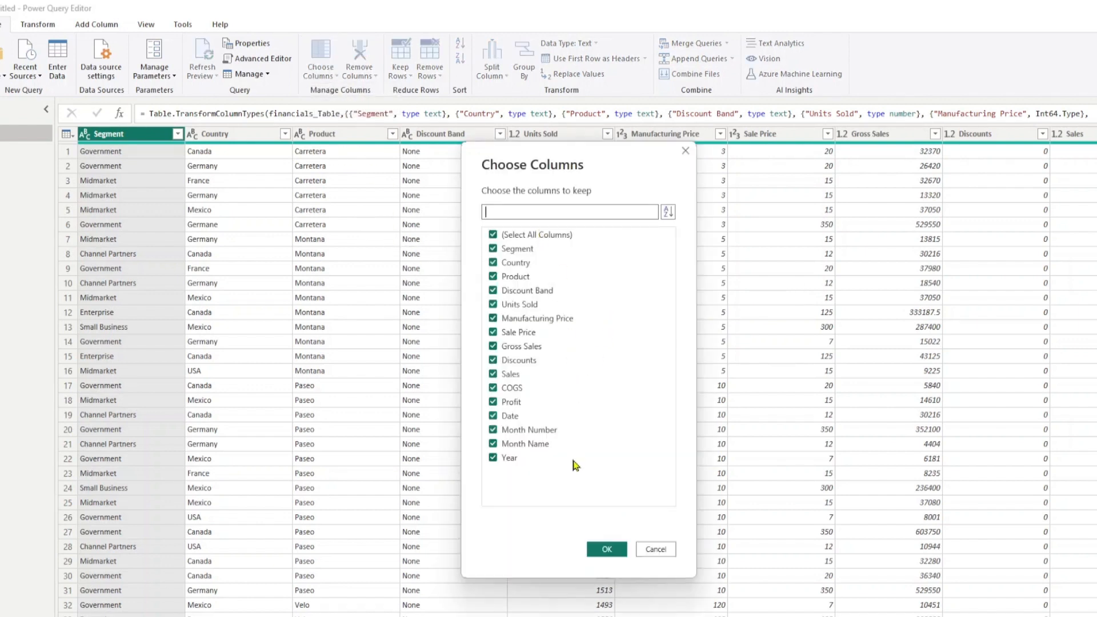
click(525, 240)
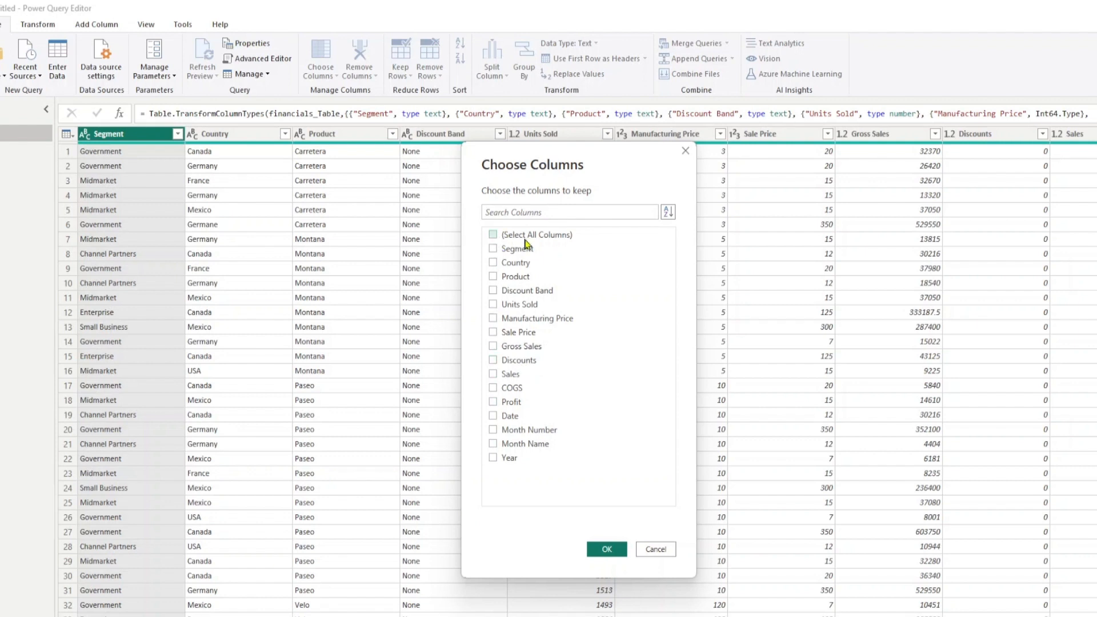
click(527, 250)
click(526, 264)
click(529, 277)
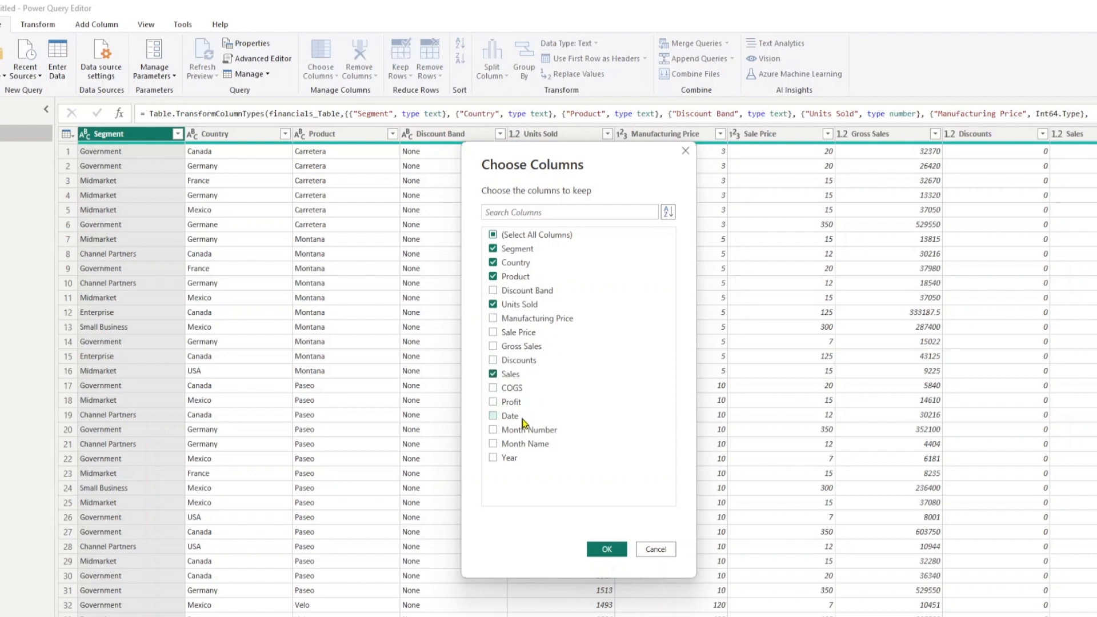
click(511, 403)
click(512, 418)
click(606, 549)
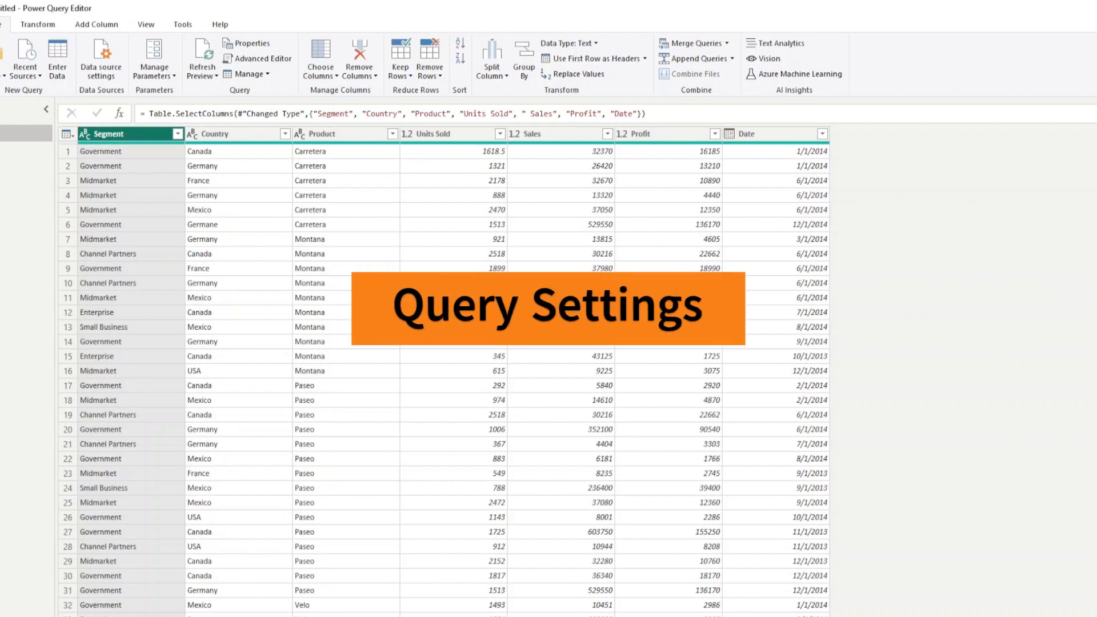
Show the Query Settings pane and step between the Changed Type and Removed Other Columns applied steps
drag(1095, 135, 929, 136)
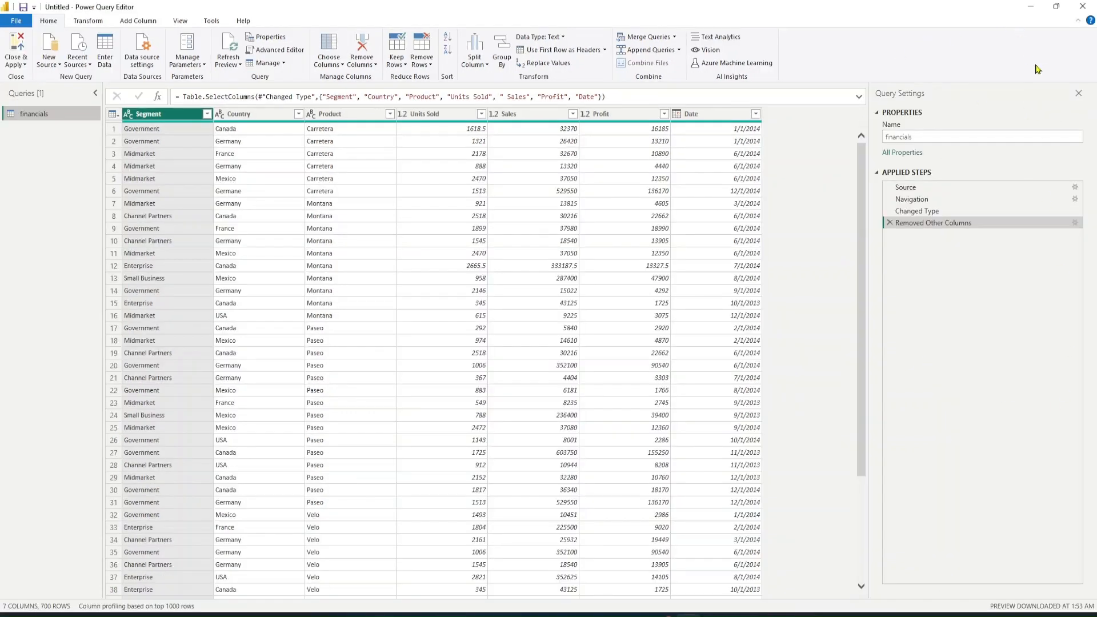
click(1079, 93)
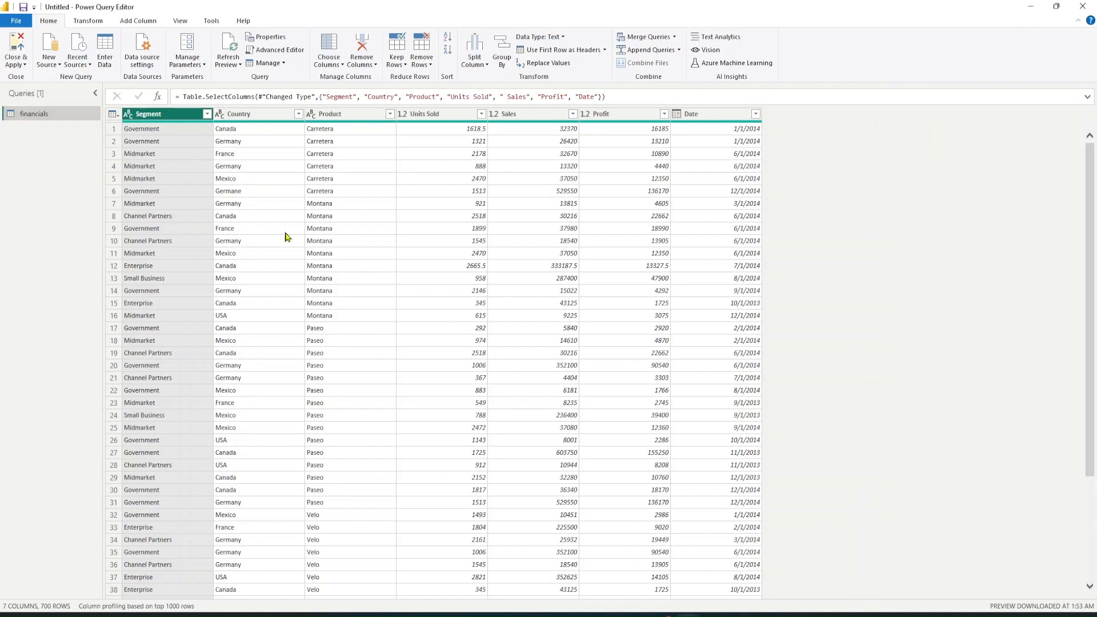
click(183, 25)
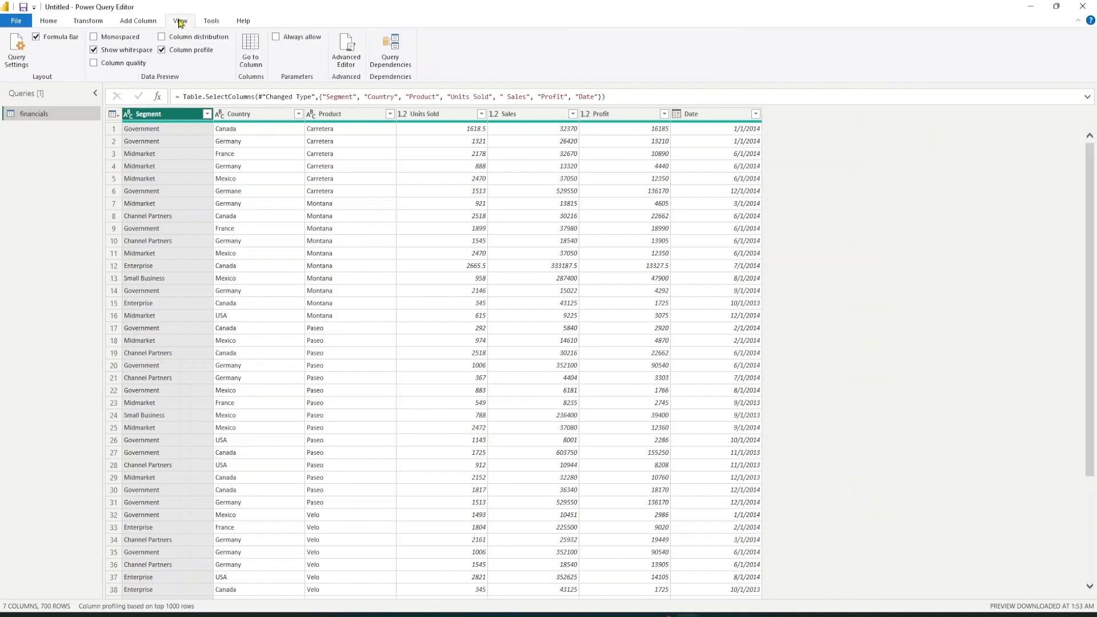
click(18, 64)
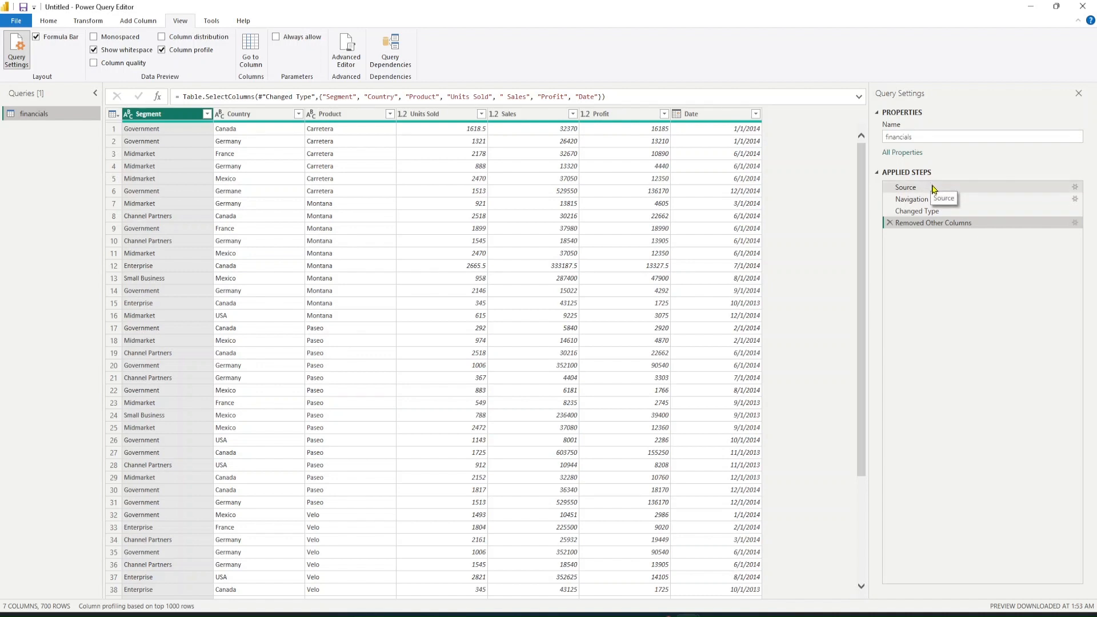
click(925, 212)
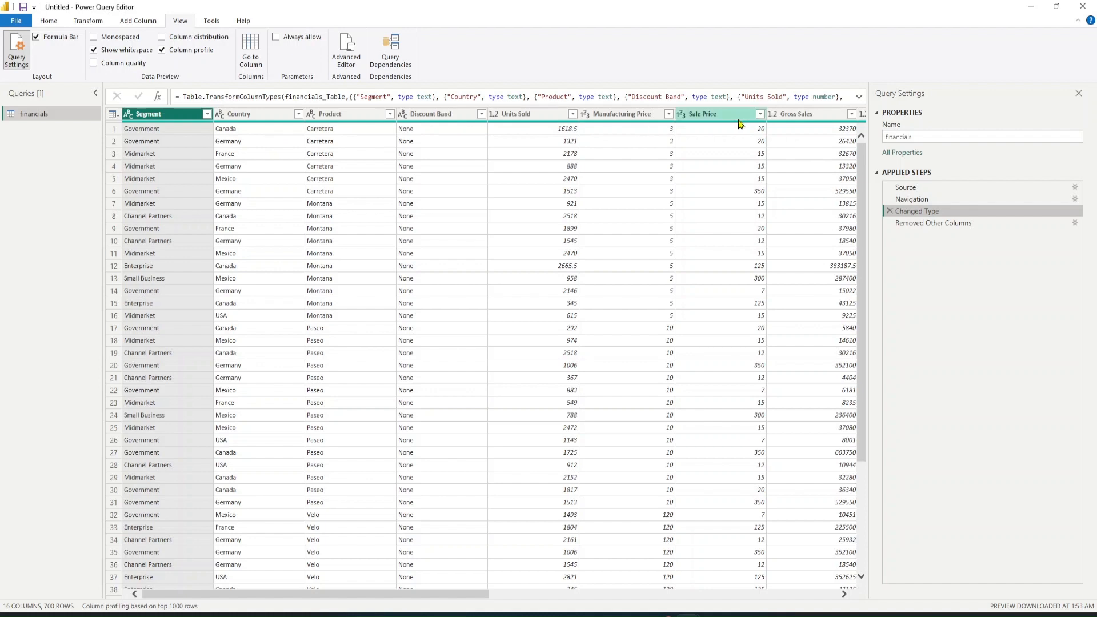
click(982, 224)
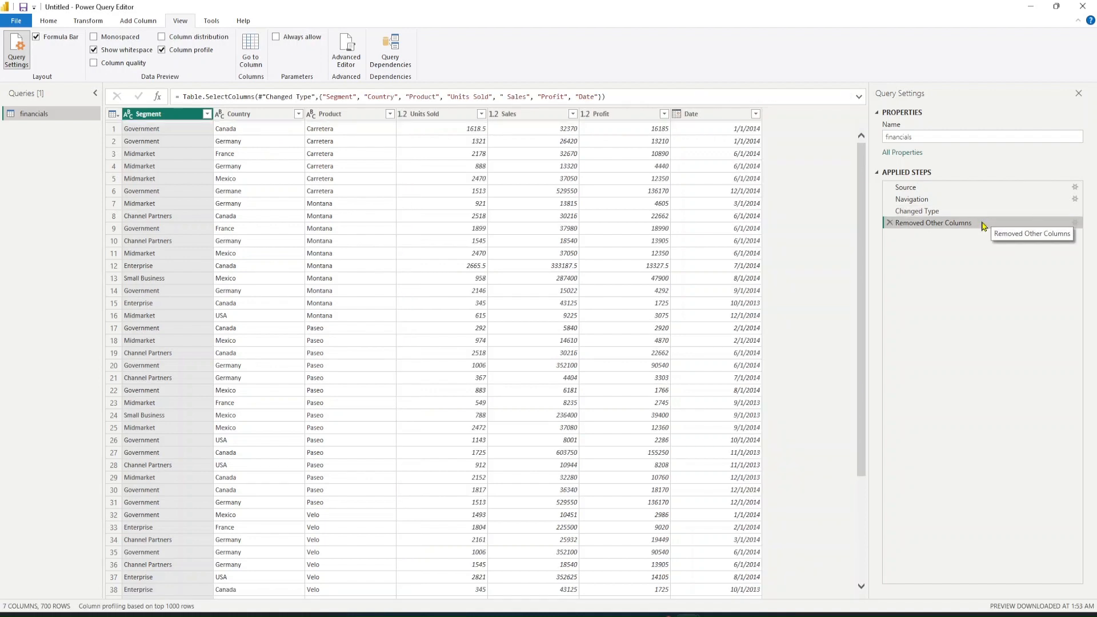
Edit the Removed Other Columns step to also keep the Discount Band column
click(1075, 224)
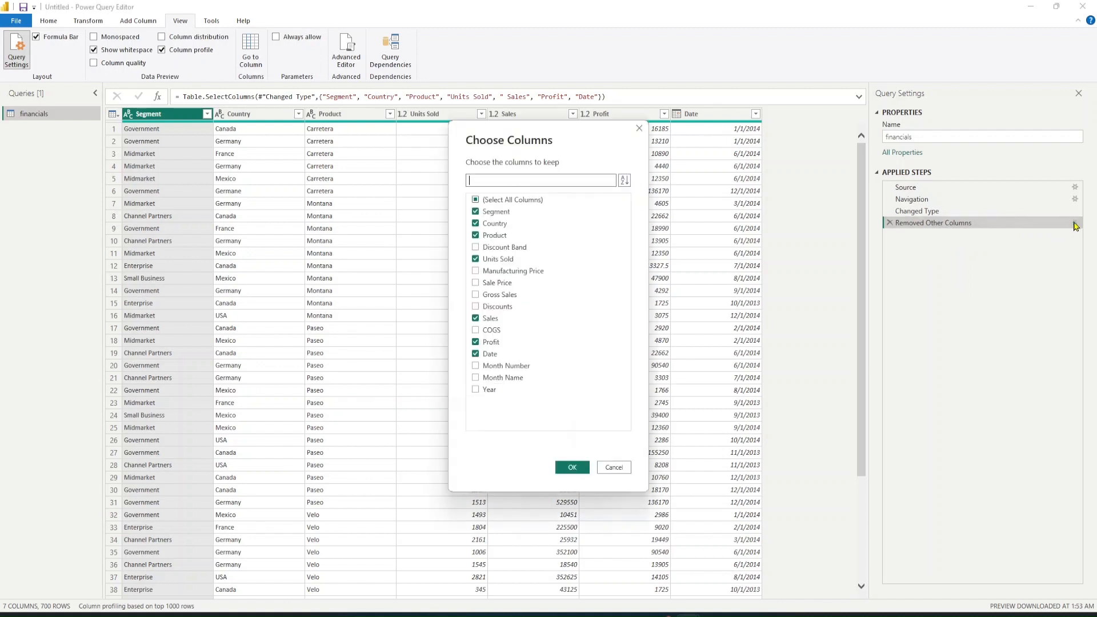
click(476, 248)
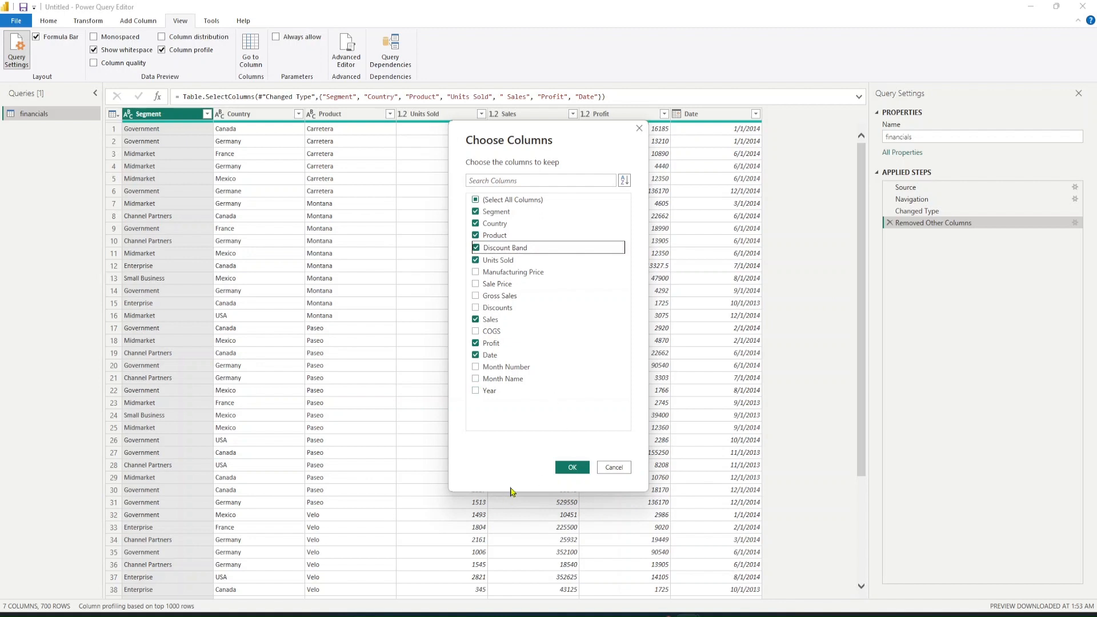
click(564, 470)
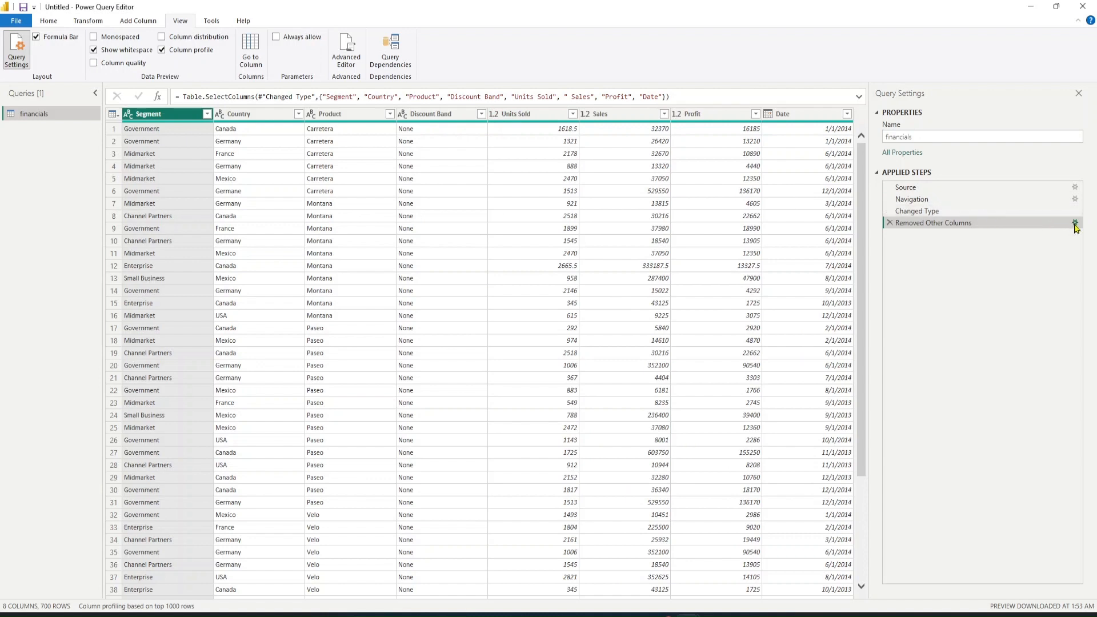
Edit the Removed Other Columns step again to drop the Discount Band column
click(1075, 225)
click(490, 251)
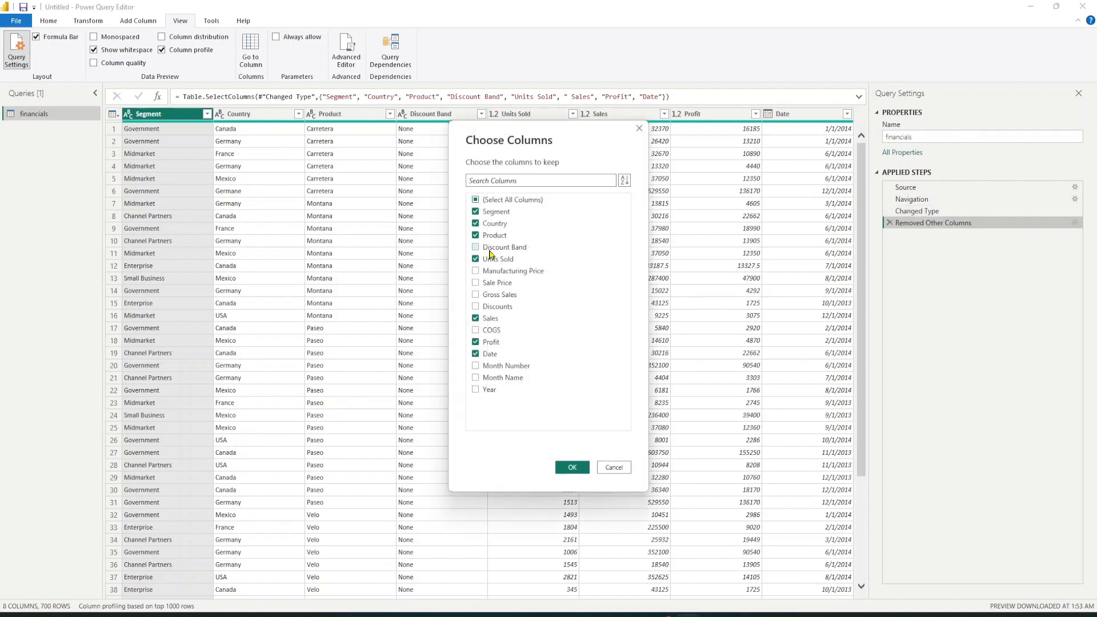
click(572, 467)
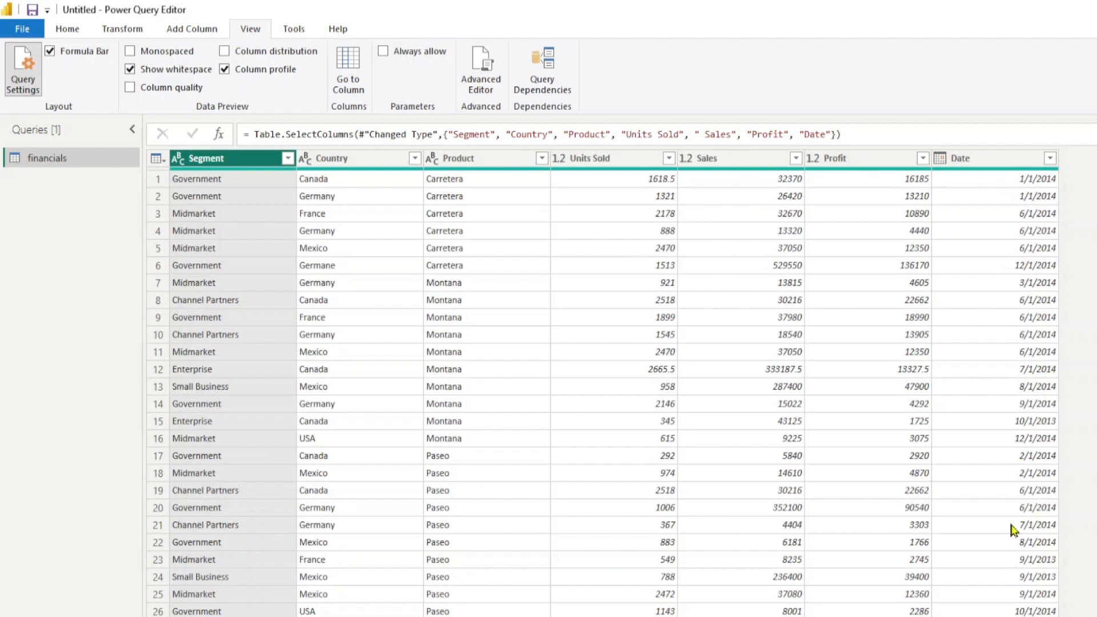
click(178, 160)
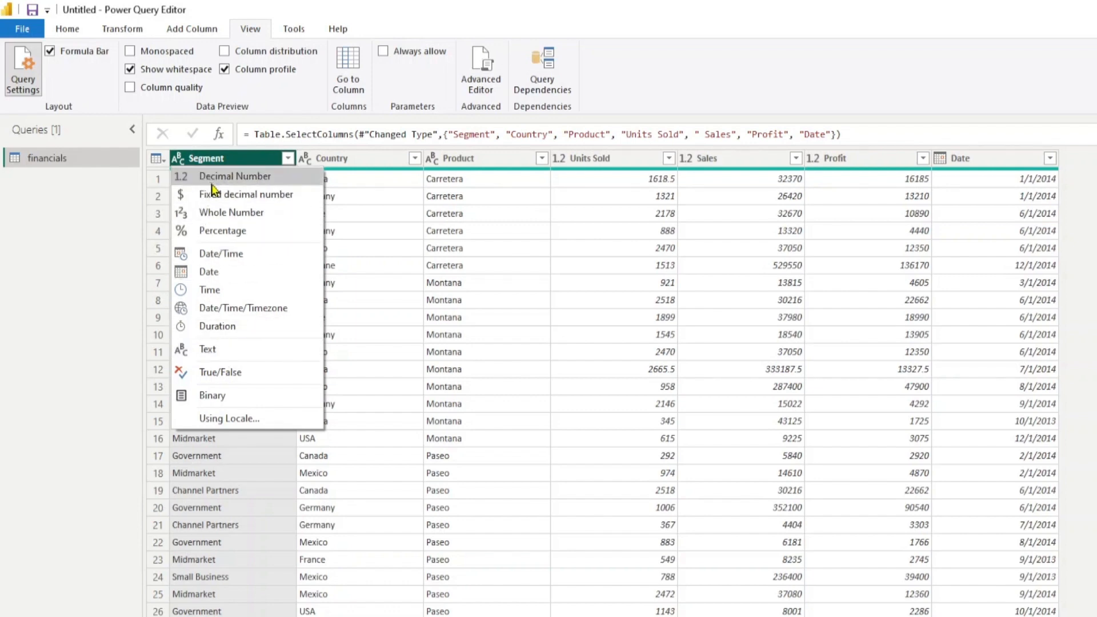
click(255, 159)
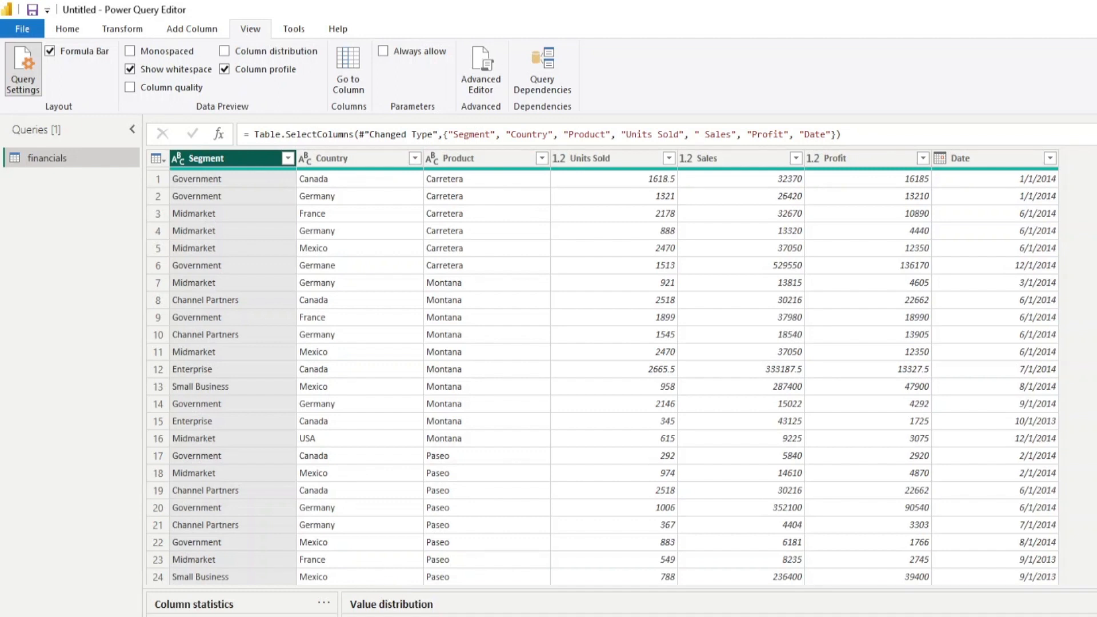
drag(396, 590, 396, 616)
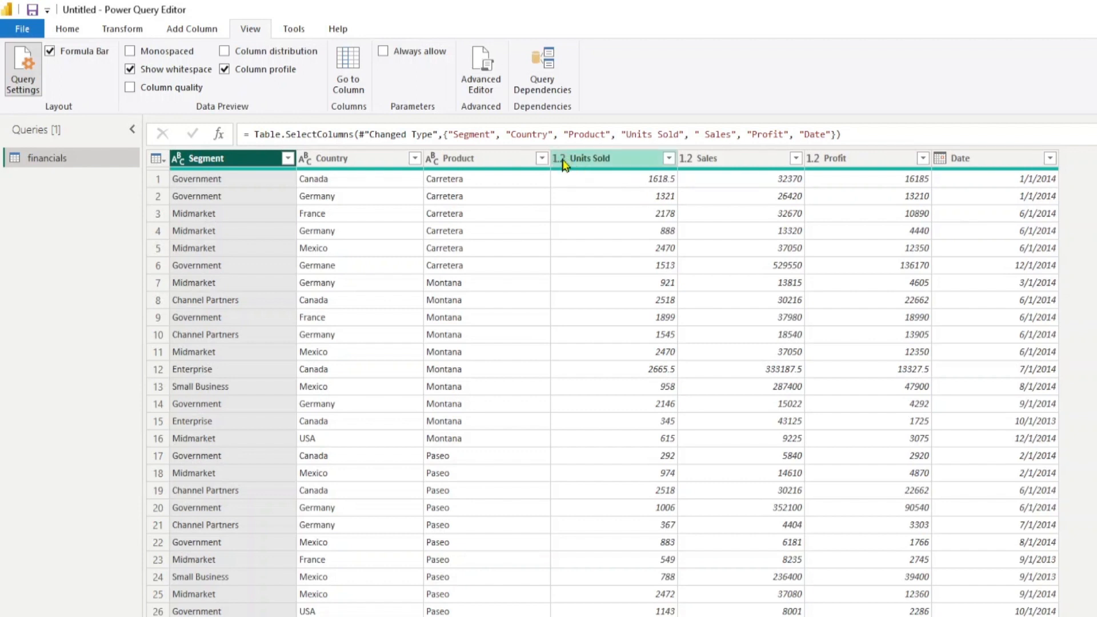
Change the Units Sold column's data type to Whole Number
click(562, 160)
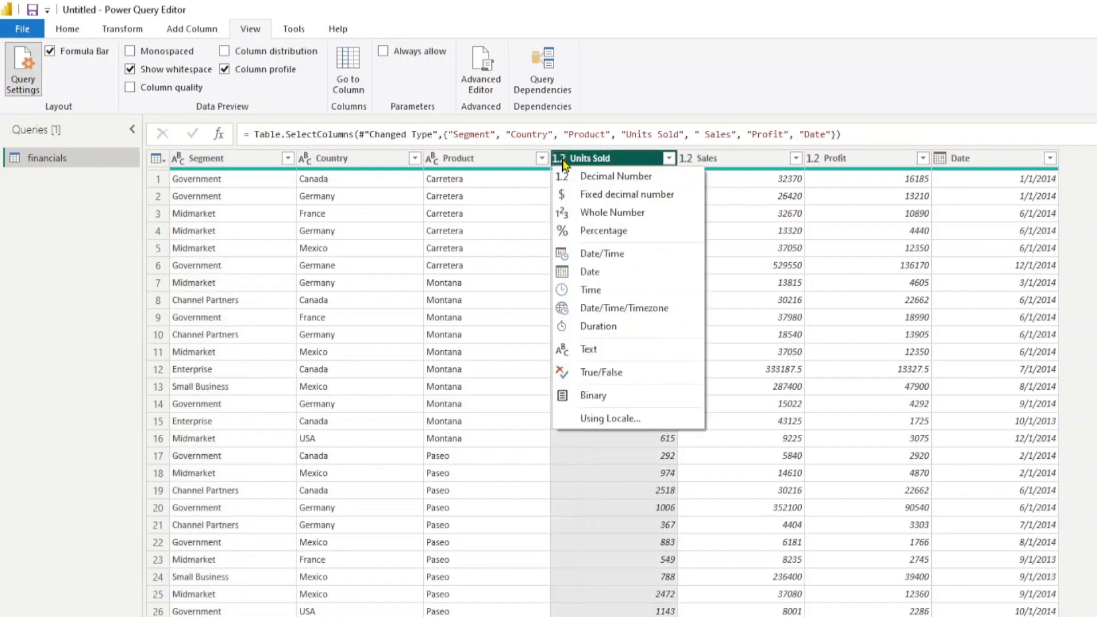
click(625, 214)
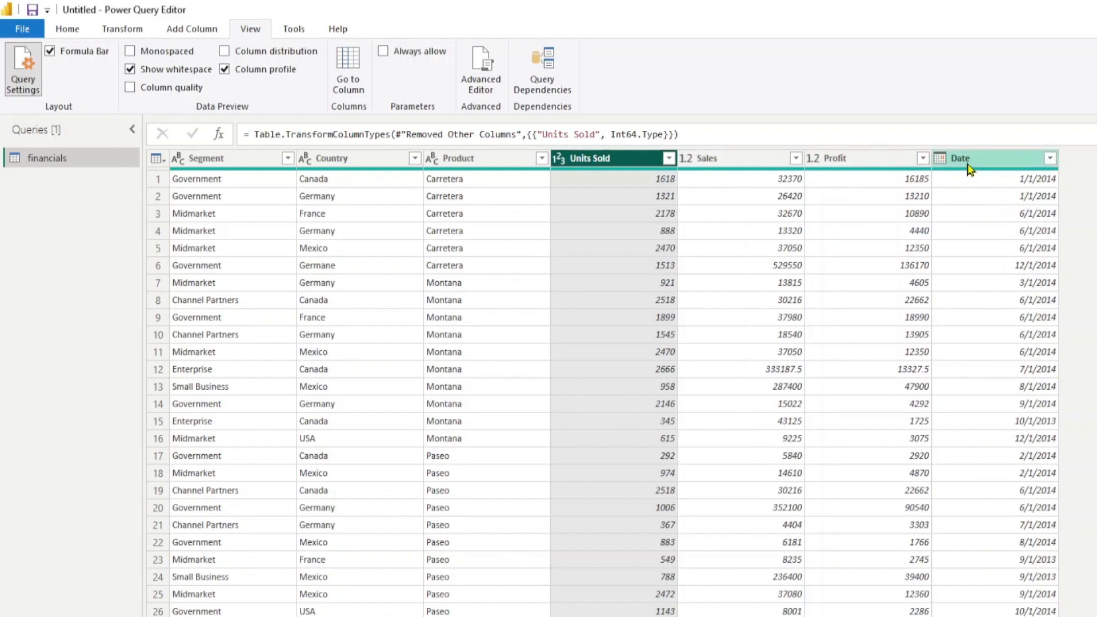
click(943, 159)
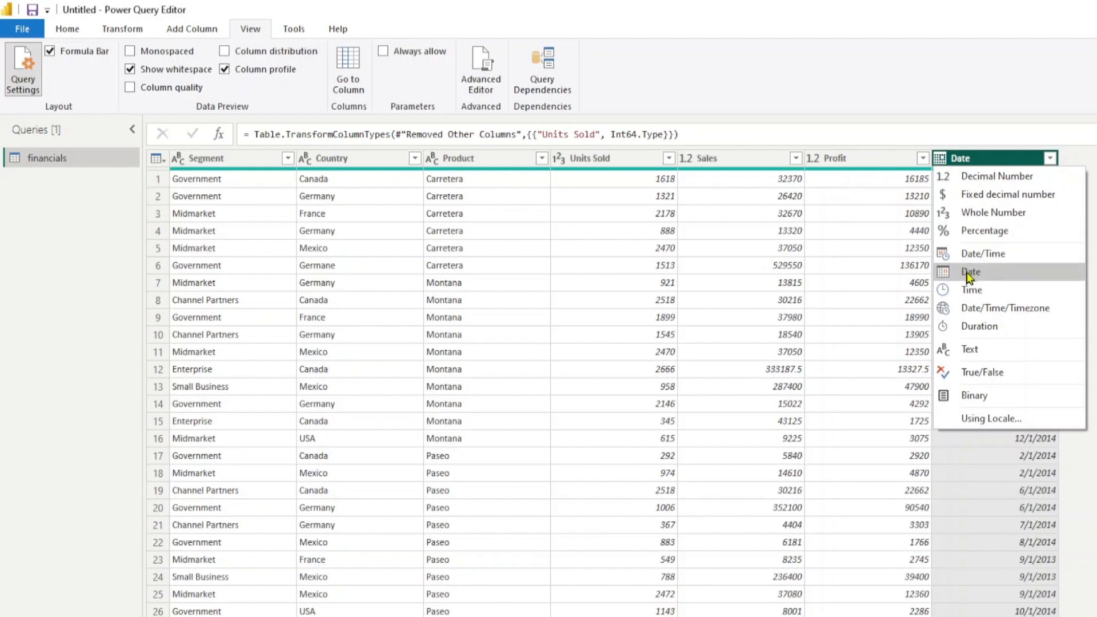
click(943, 159)
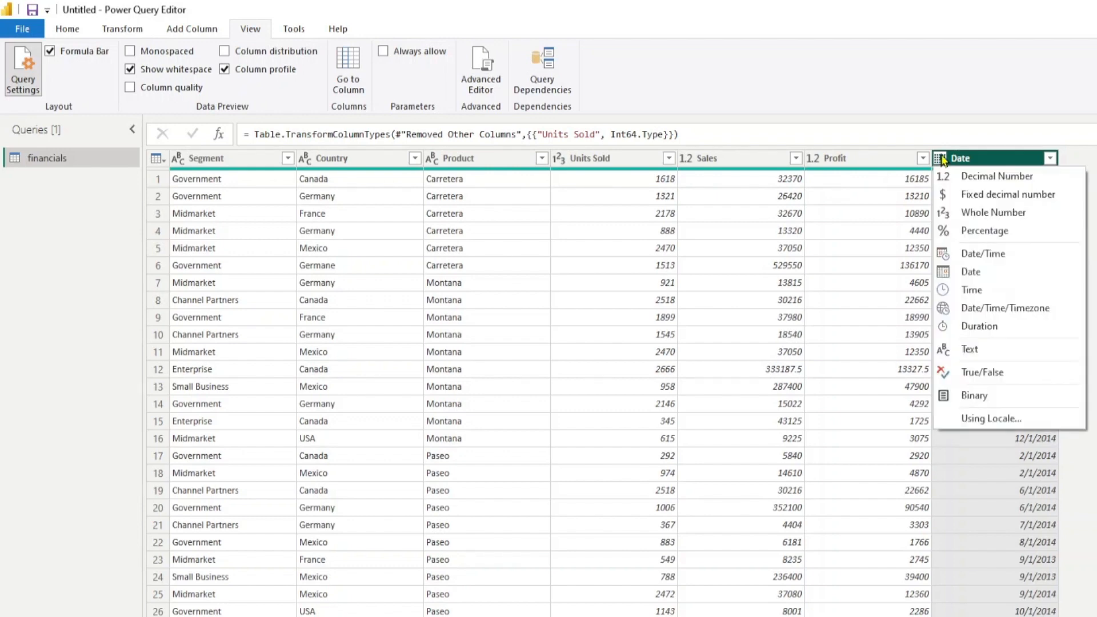
click(942, 159)
click(56, 223)
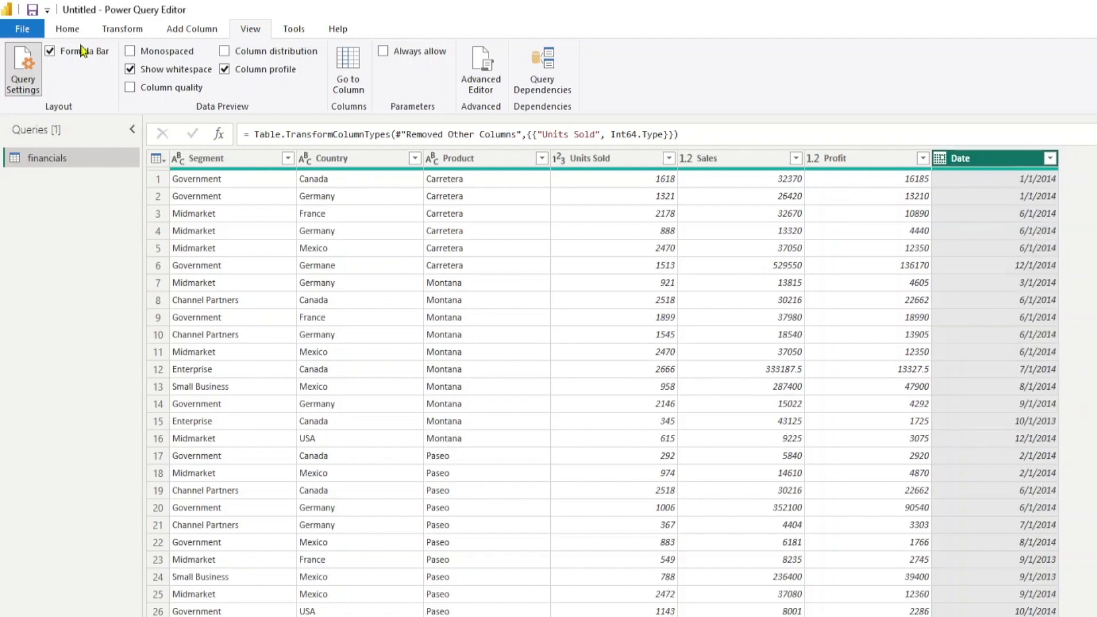
click(66, 34)
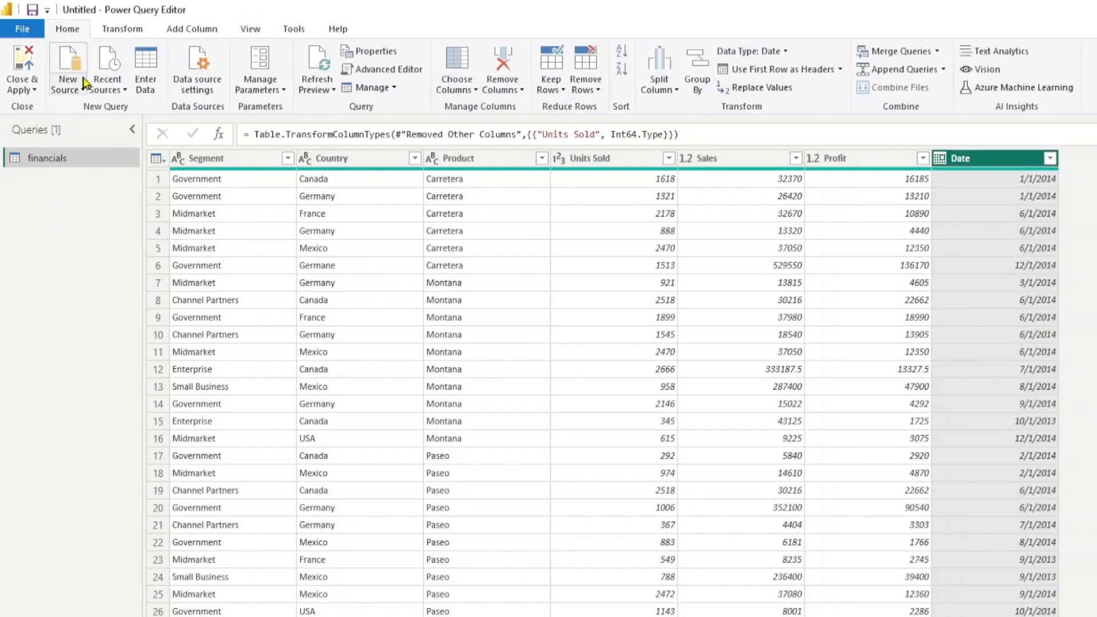
click(22, 90)
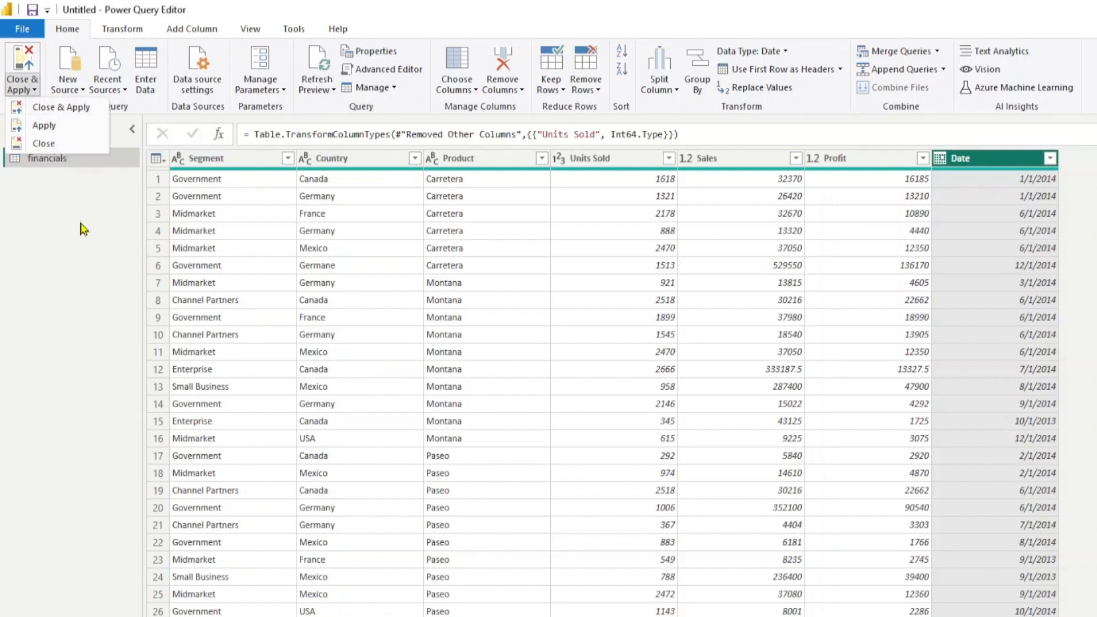
click(30, 285)
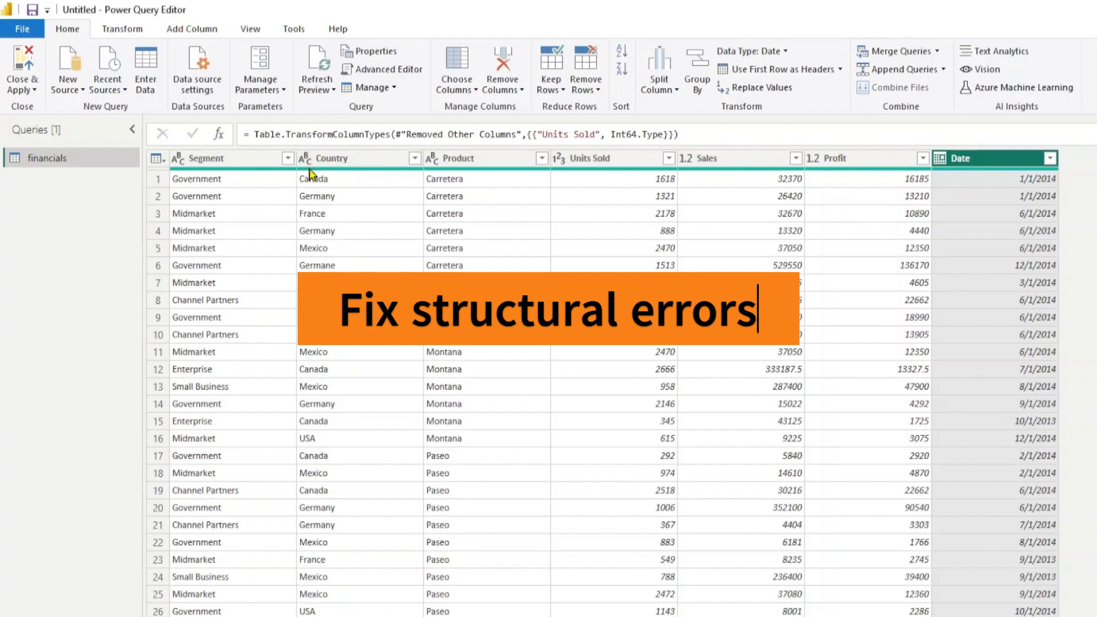
Open the Segment column's filter list to review its values, then confirm it unchanged
click(251, 159)
click(288, 158)
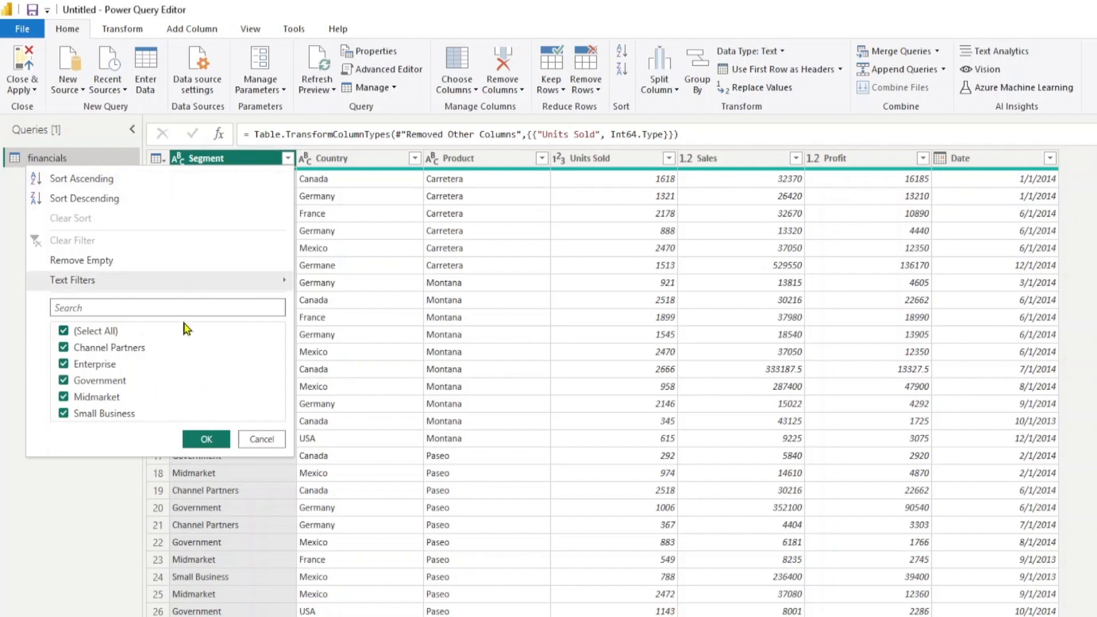
click(207, 438)
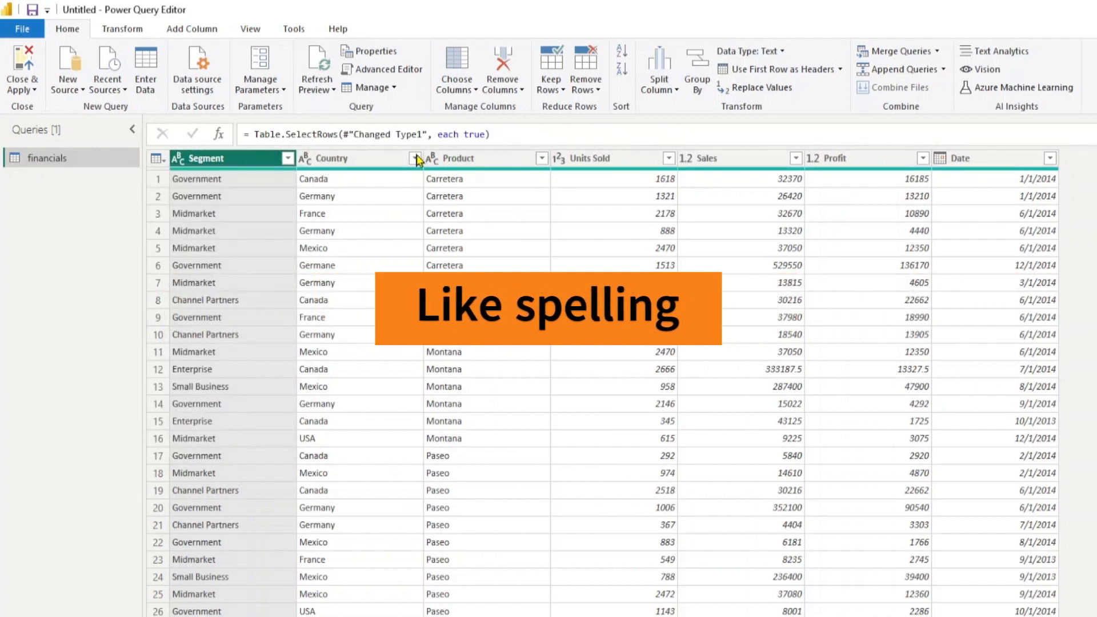
Filter the Country column to show only Germane and copy that cell's value
click(415, 158)
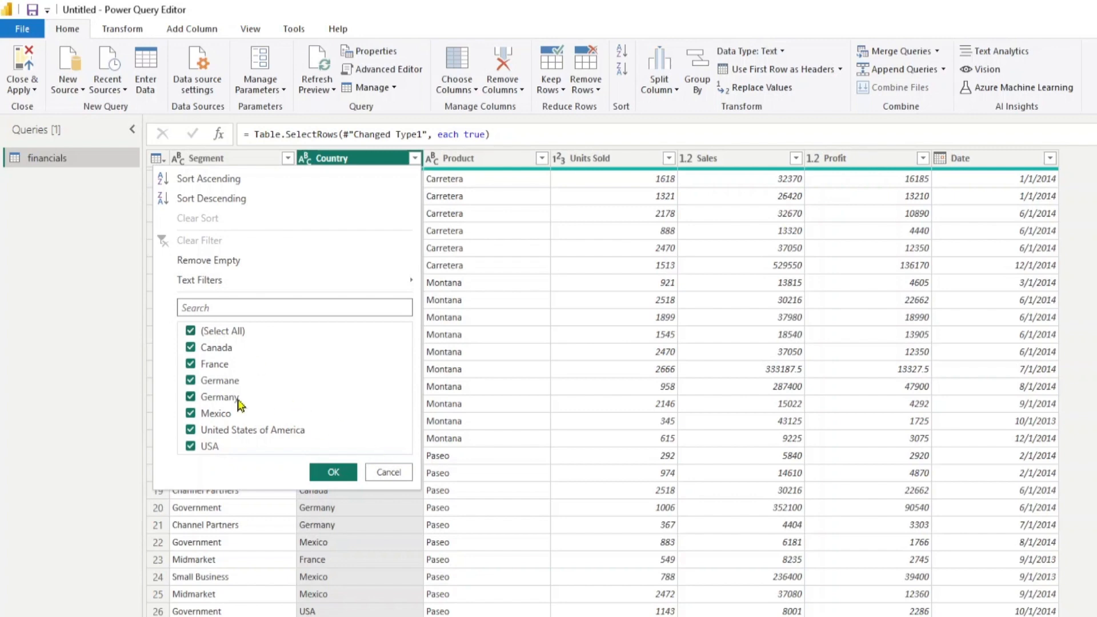
click(220, 332)
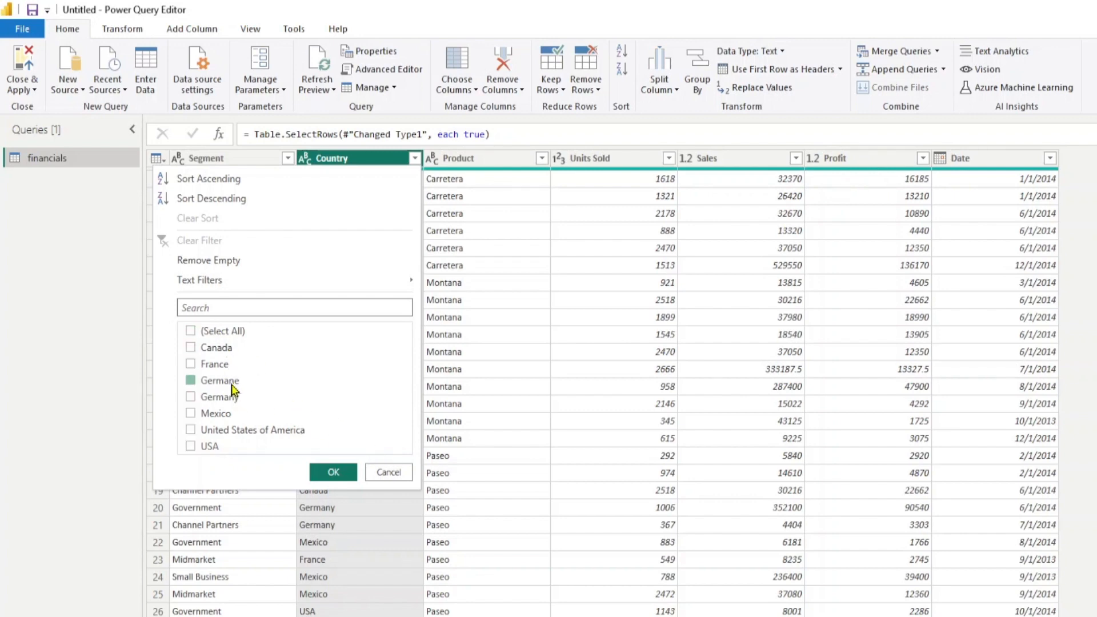
click(228, 381)
click(333, 472)
click(336, 180)
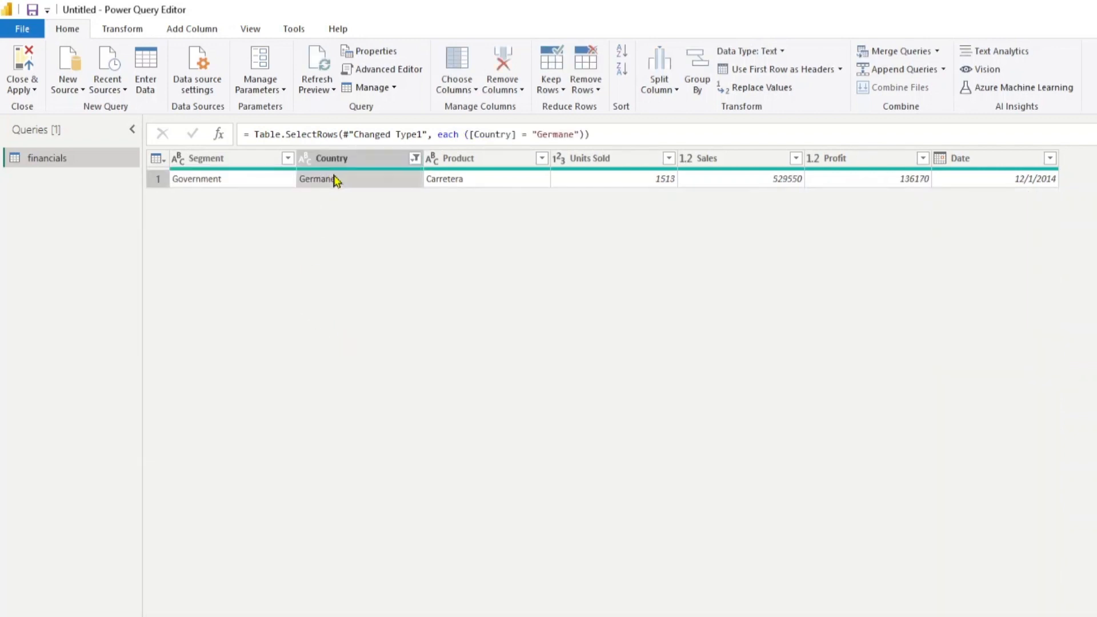
right_click(318, 180)
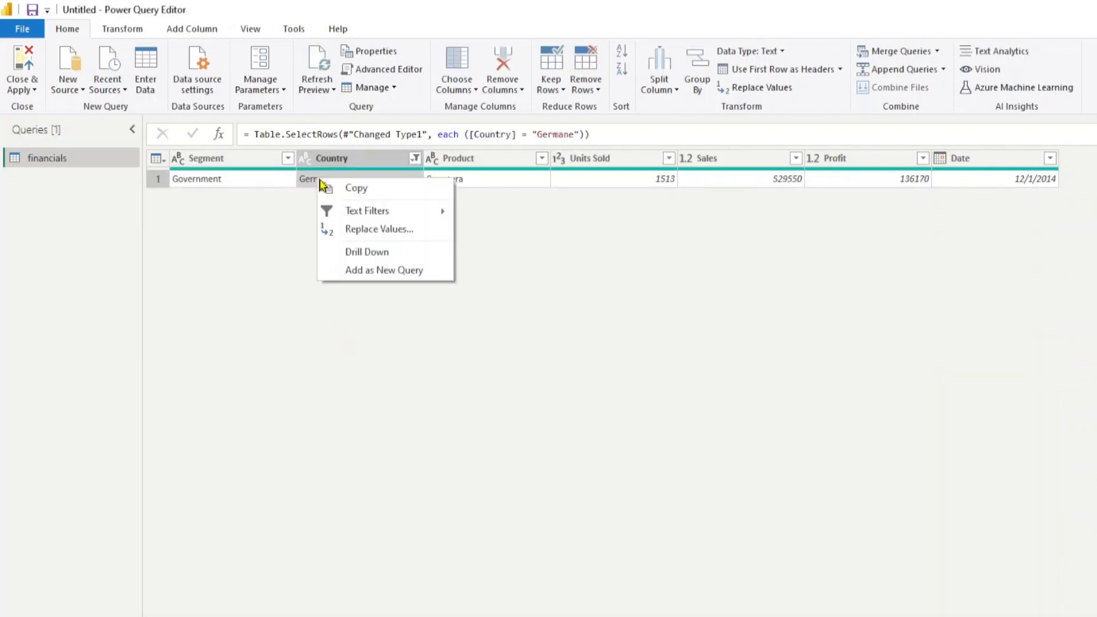
click(415, 193)
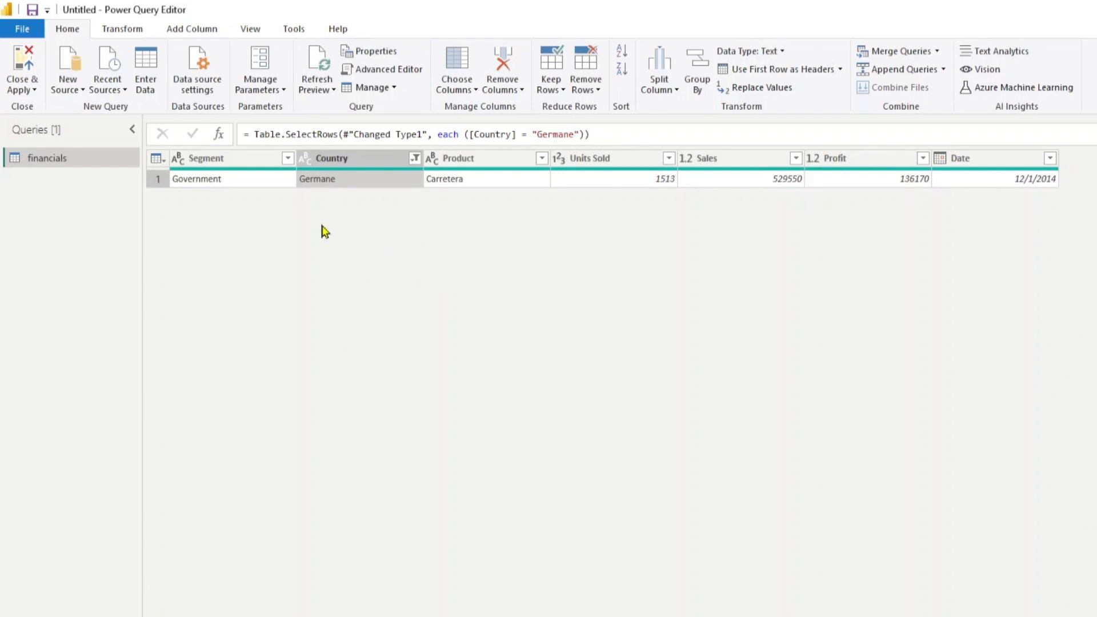
Clear the Country filter and replace Germane with Germany in the Country column
click(414, 160)
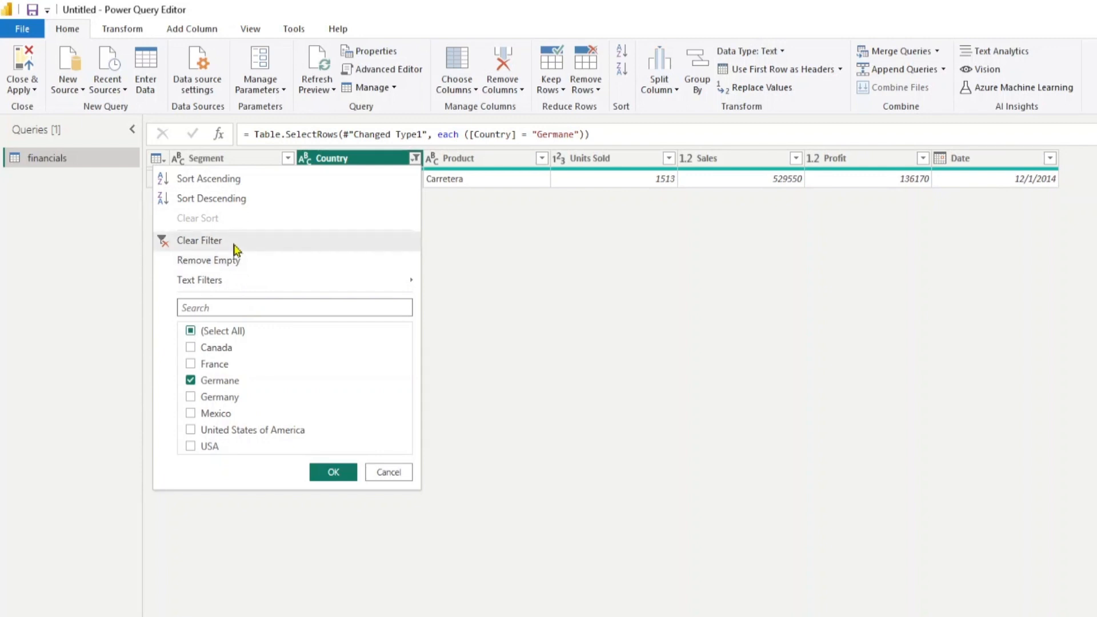
click(235, 242)
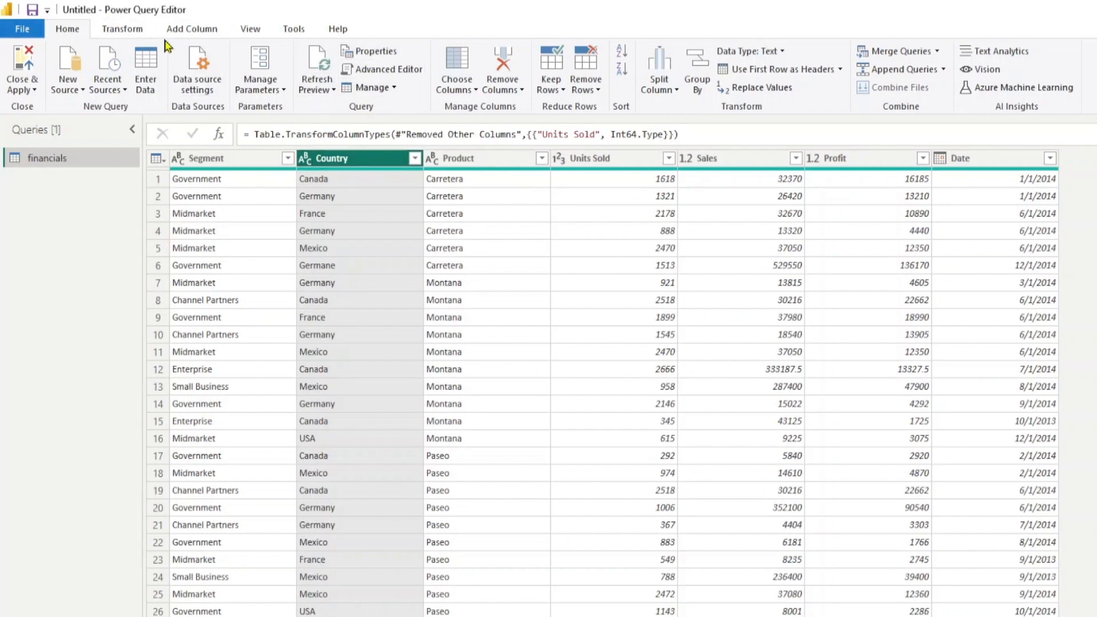
click(148, 32)
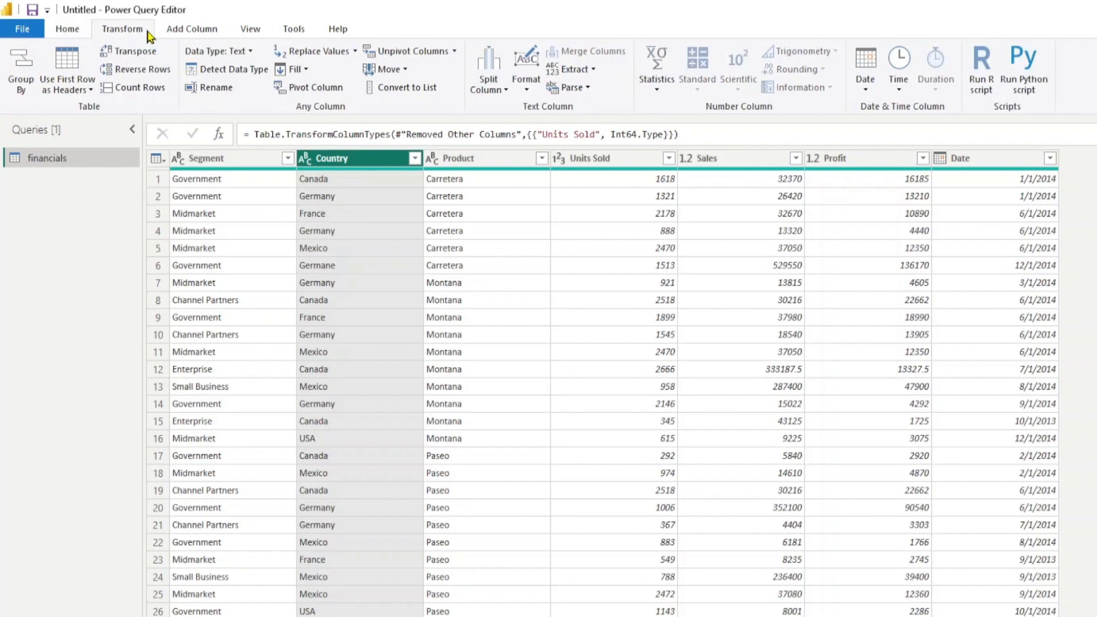
click(355, 52)
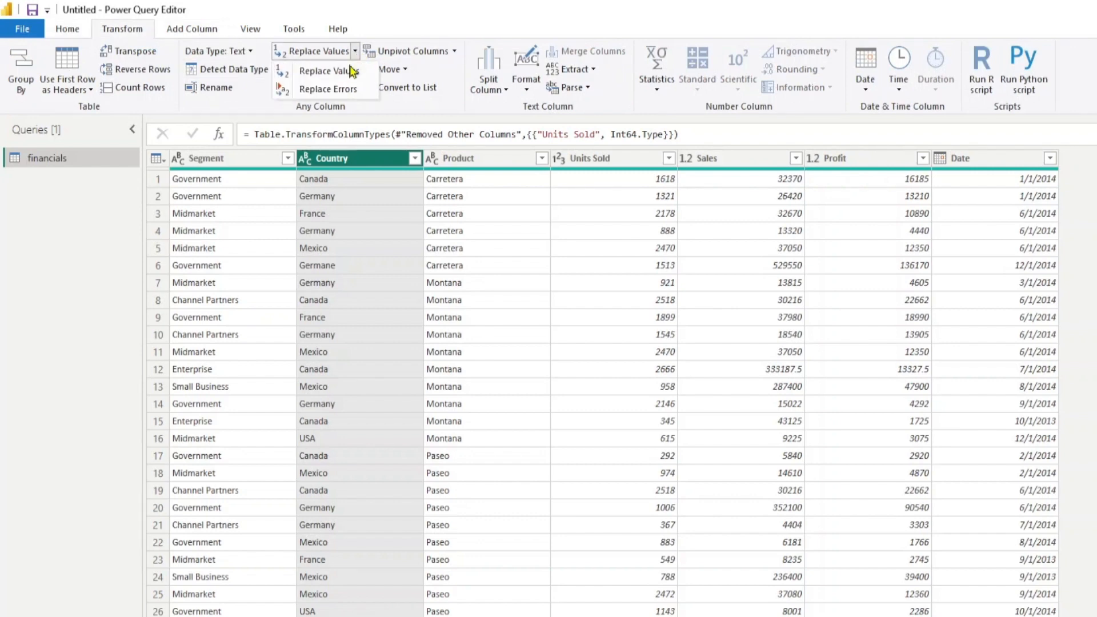
click(303, 69)
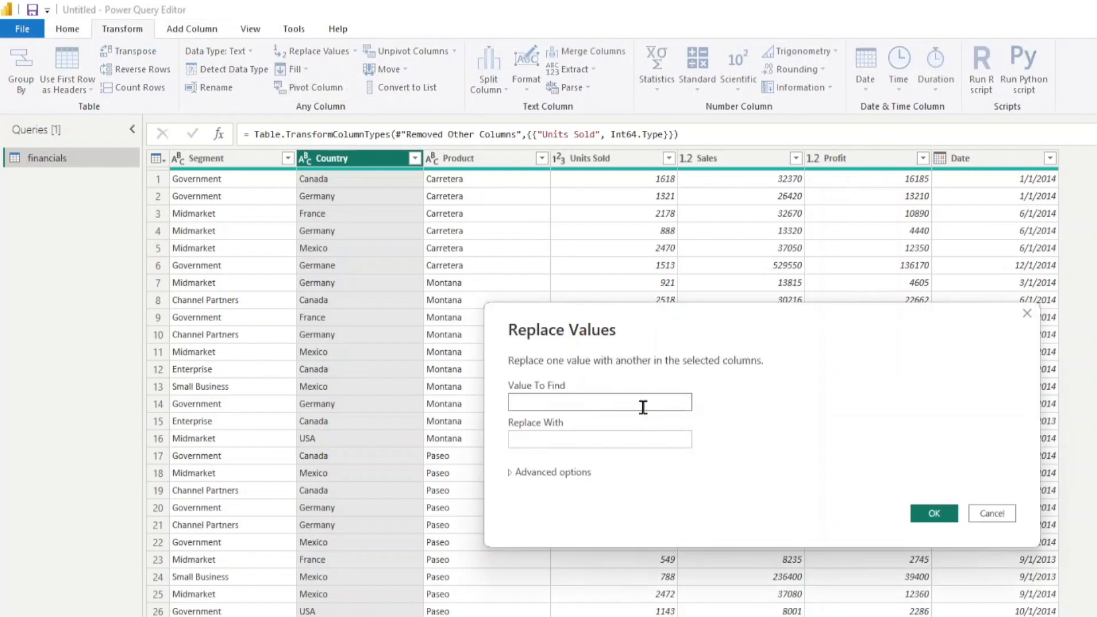
text(Germane)
click(615, 439)
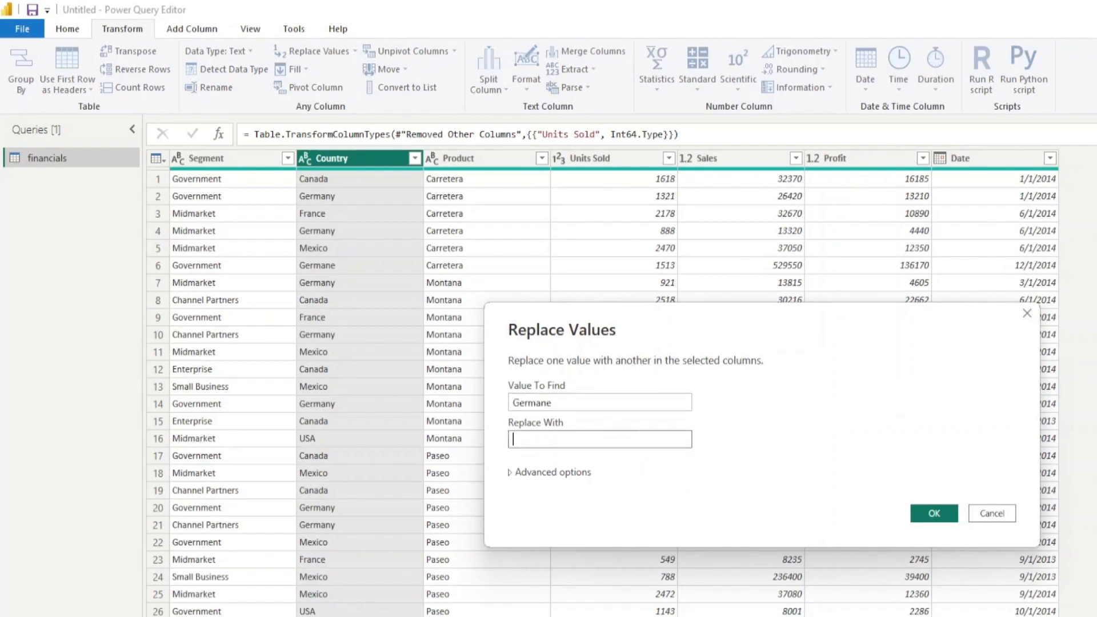
key(ctrl+v)
click(931, 516)
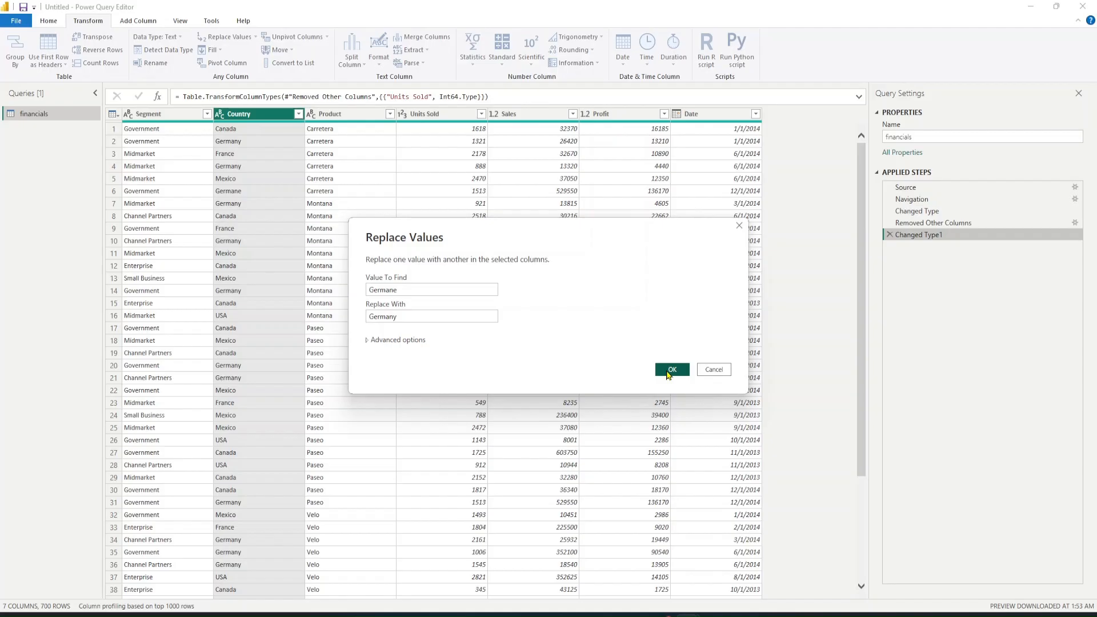
drag(416, 316, 355, 328)
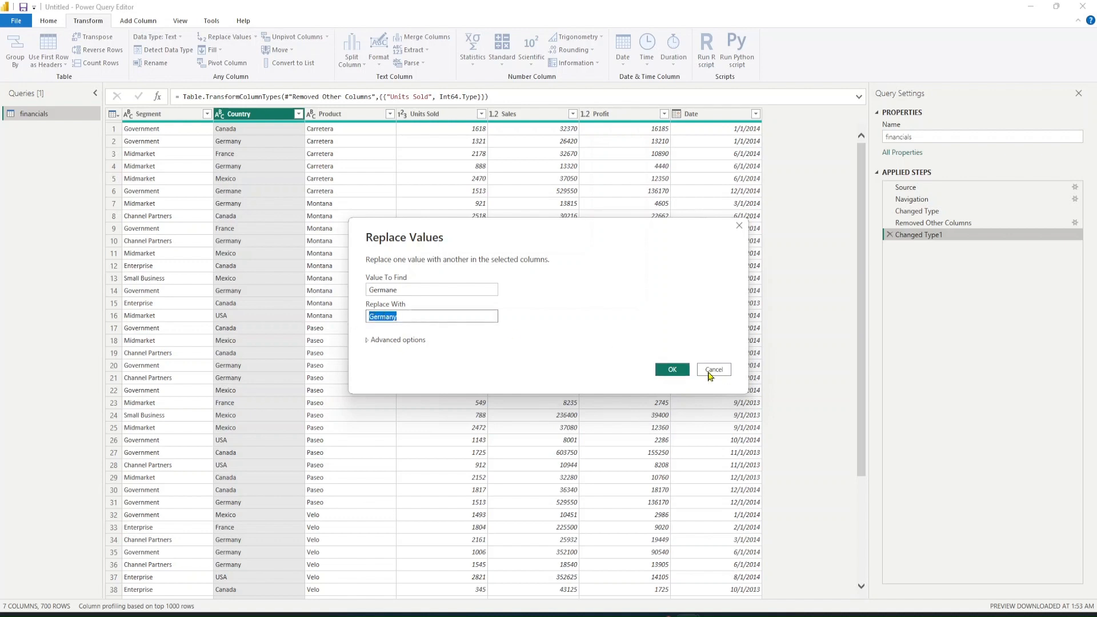
click(682, 368)
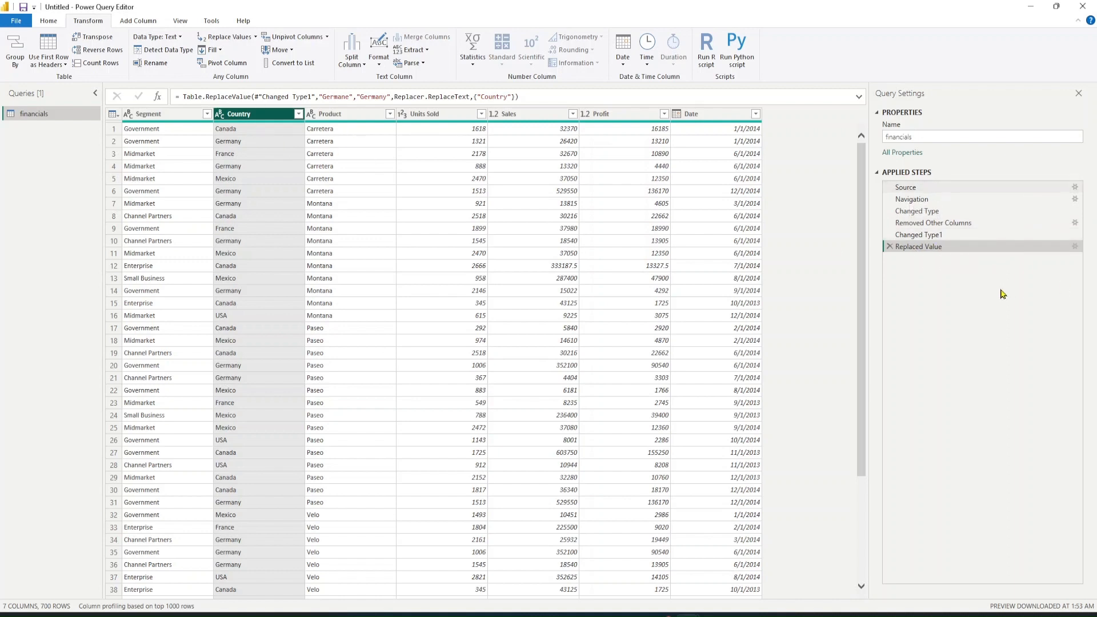
Filter the Country column to show only United States of America and copy that cell's value
click(298, 114)
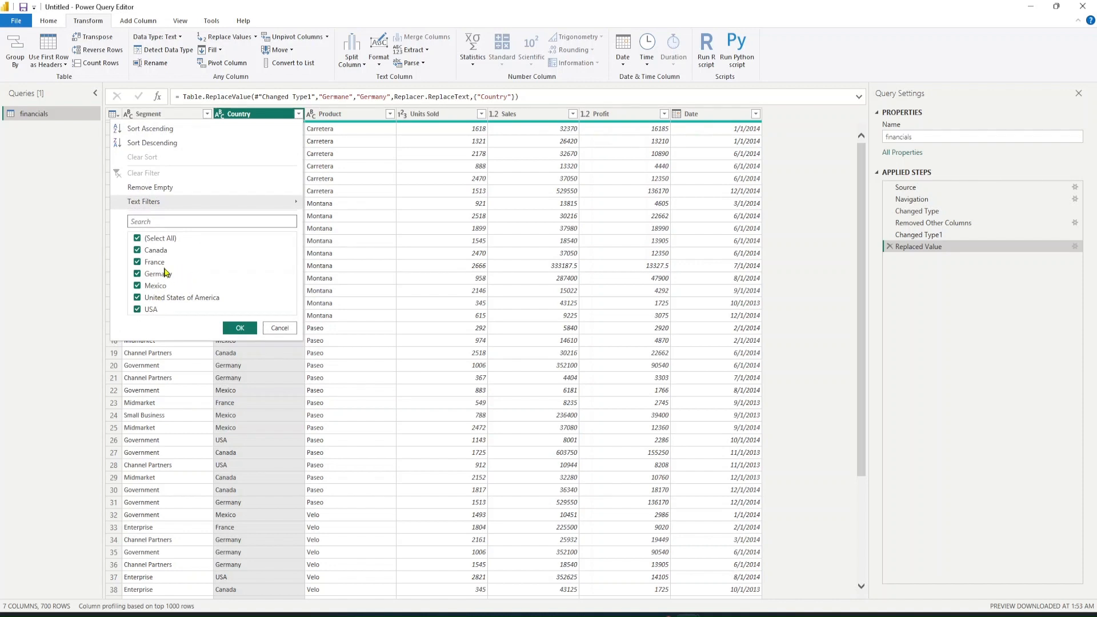
click(275, 329)
click(299, 114)
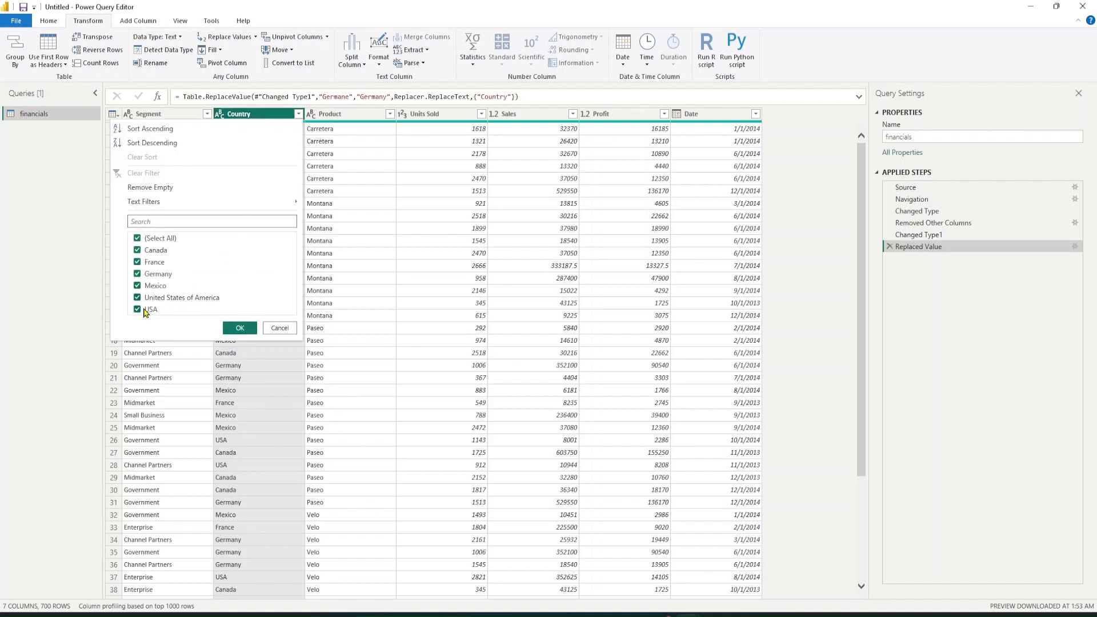
click(160, 239)
click(171, 286)
click(163, 287)
click(237, 328)
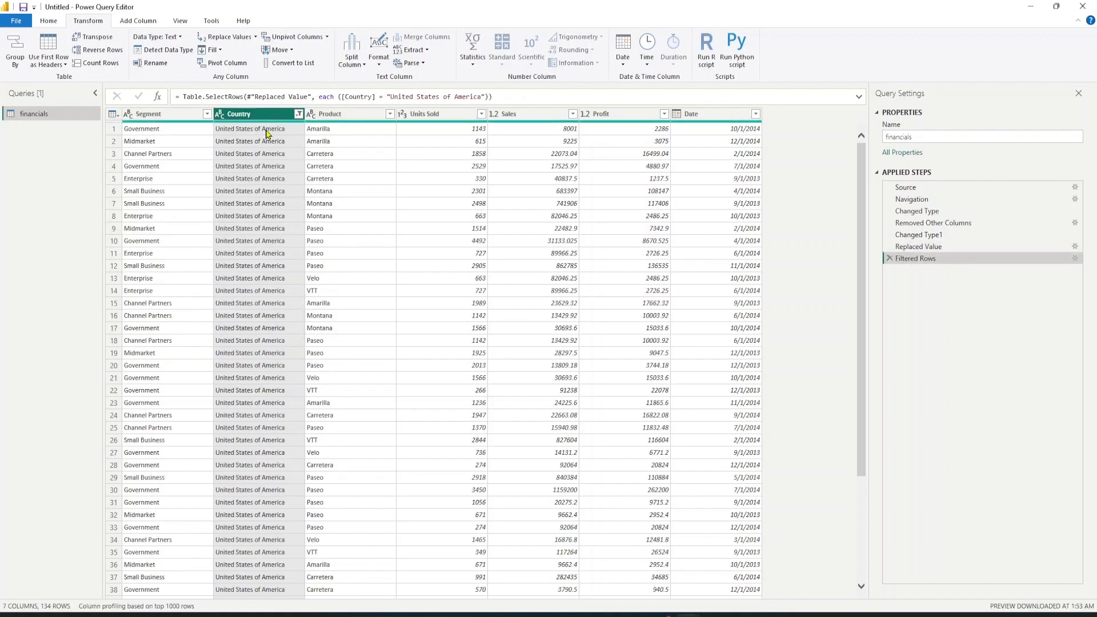
right_click(268, 134)
click(294, 144)
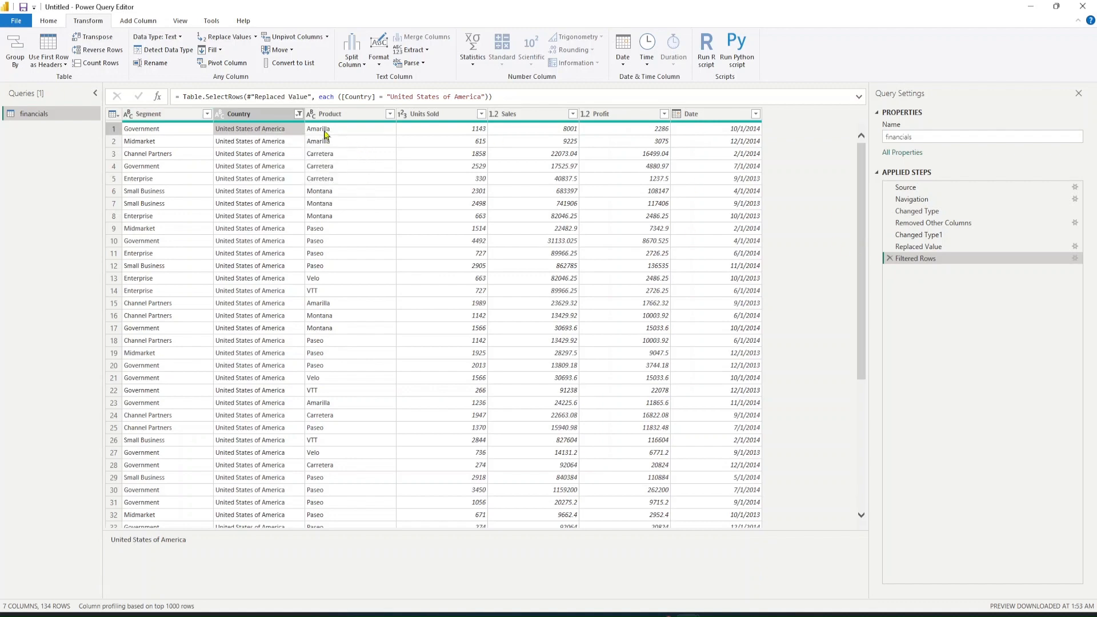
Clear the Country filter and replace United States of America with USA in the Country column
click(299, 113)
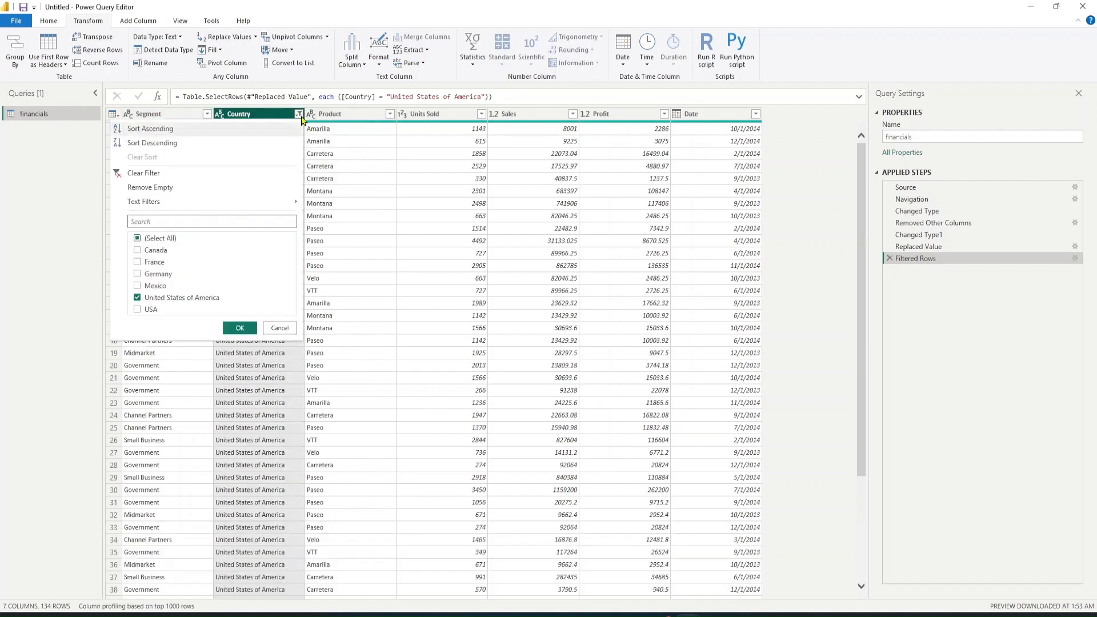
click(169, 174)
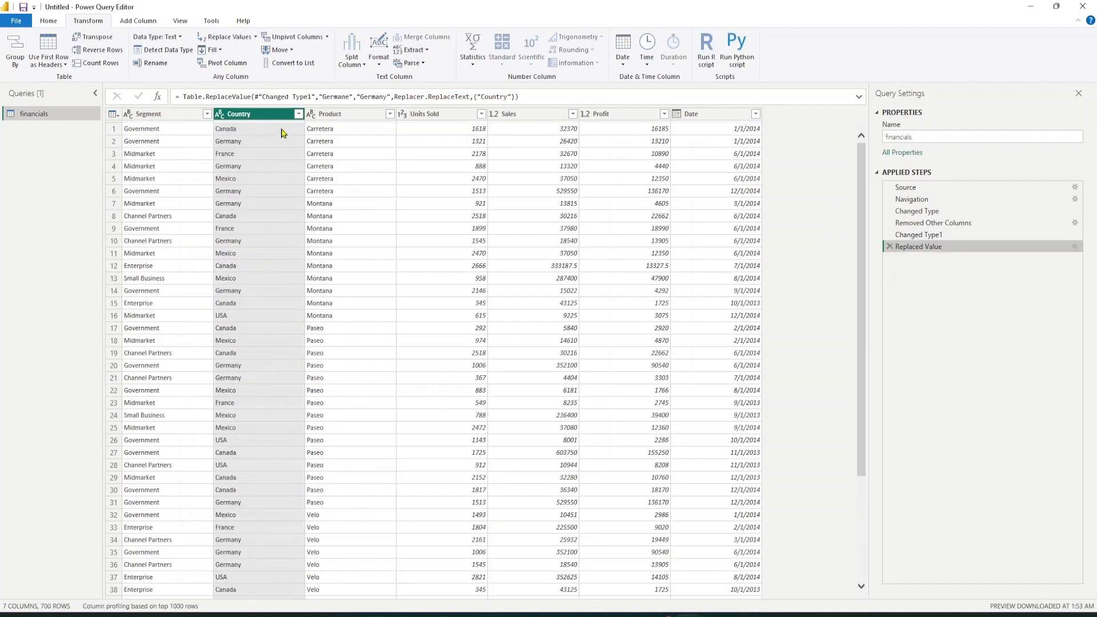
click(255, 36)
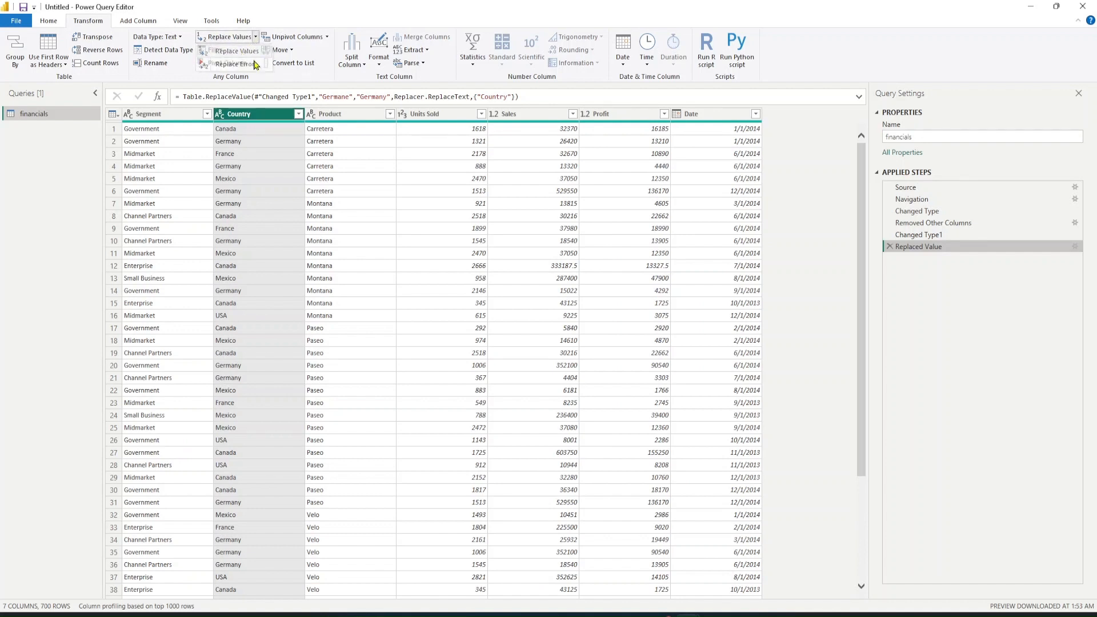
click(243, 51)
key(ctrl+v)
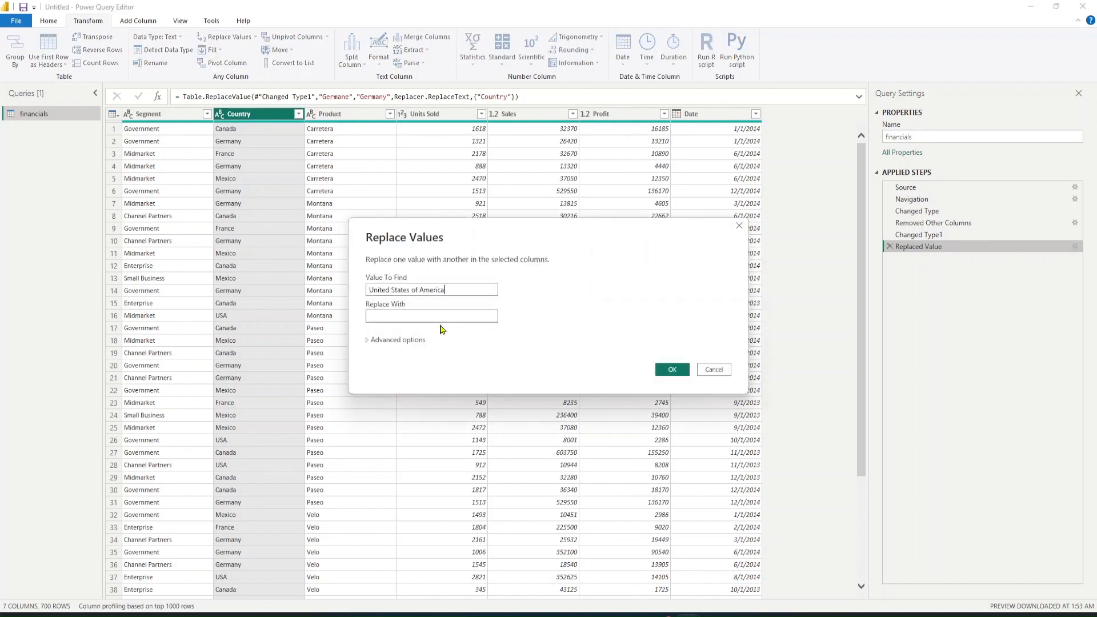
click(441, 316)
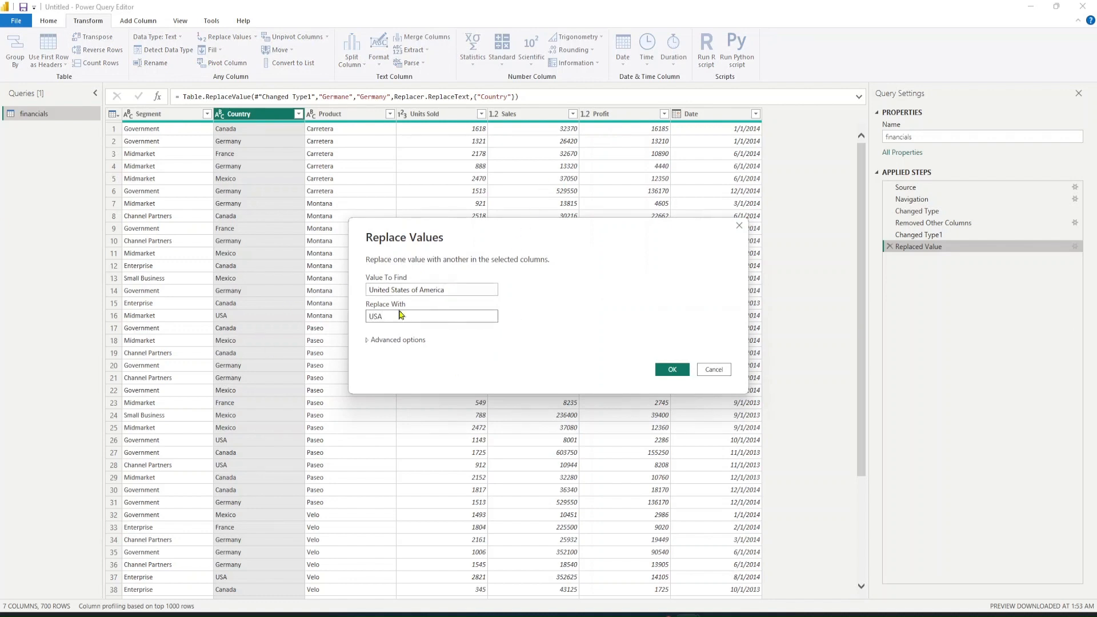
click(673, 369)
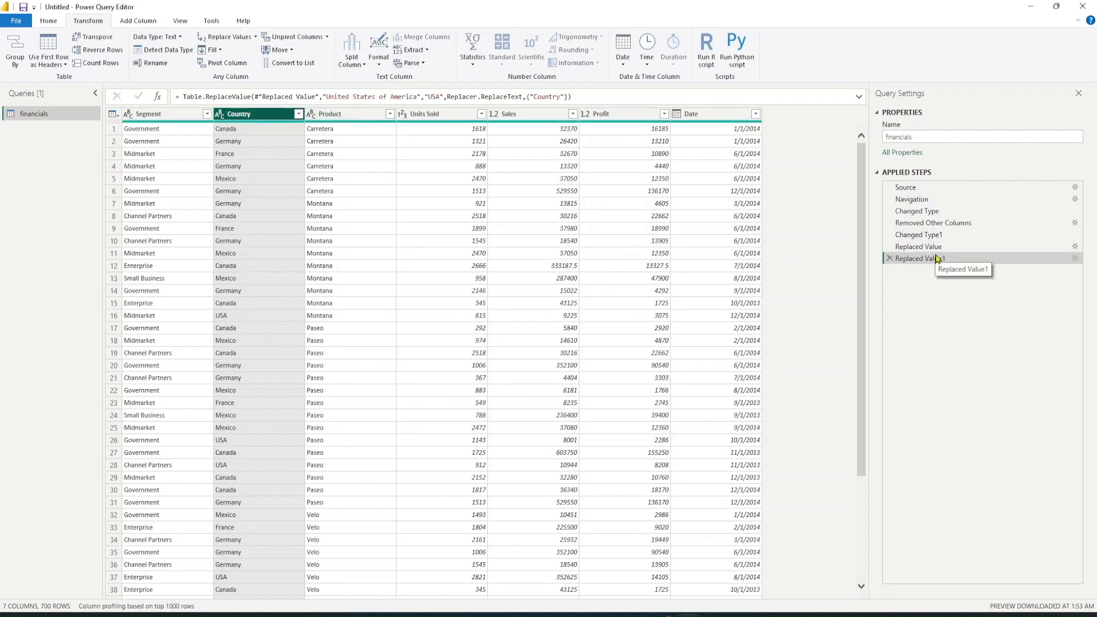
Review the Country and Product columns' filter value lists and scroll through the table rows
click(298, 114)
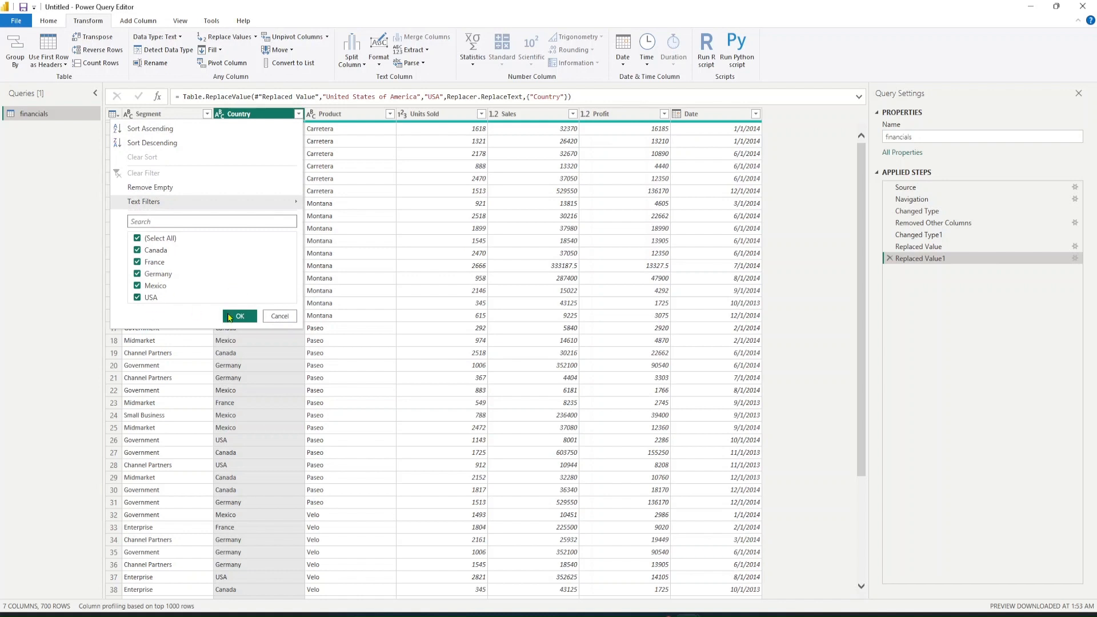
click(238, 315)
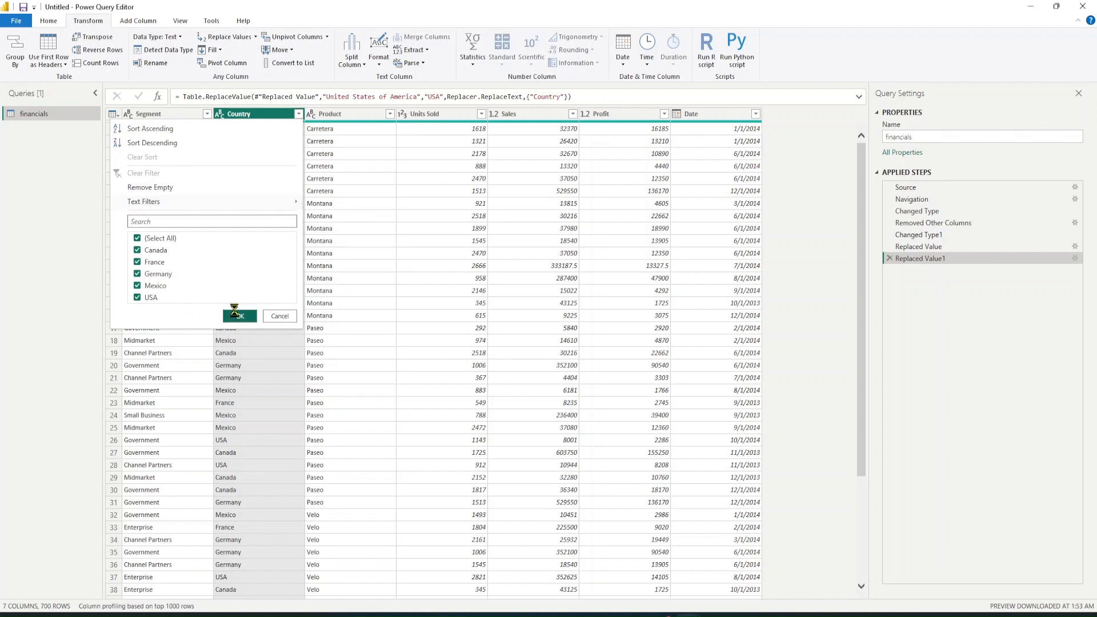
click(388, 117)
click(390, 115)
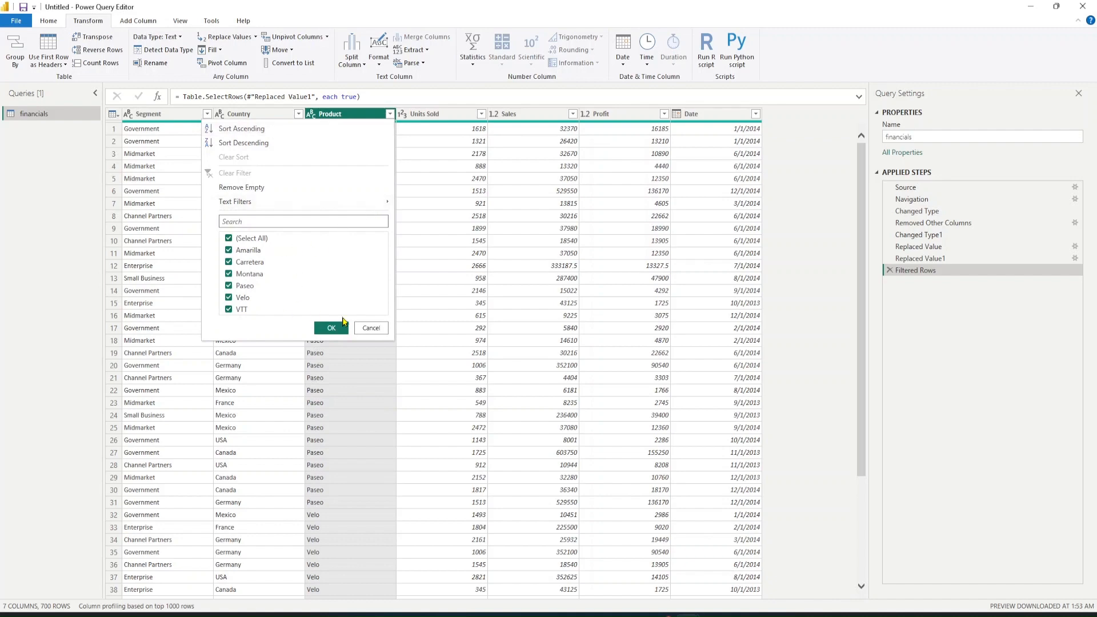
click(344, 323)
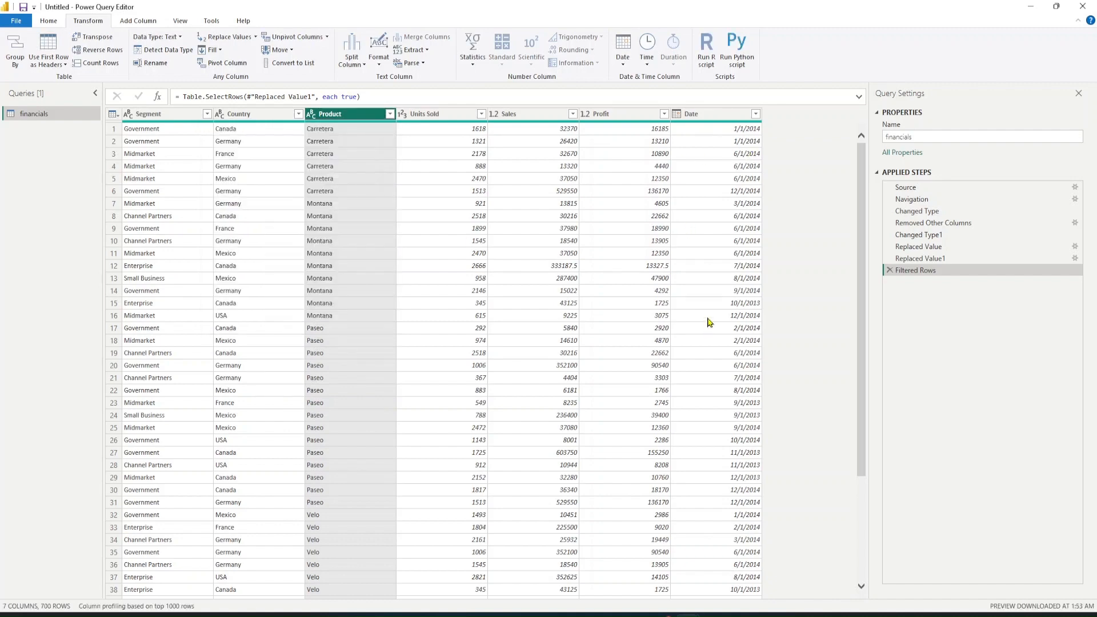
scroll(708, 322, down, 20)
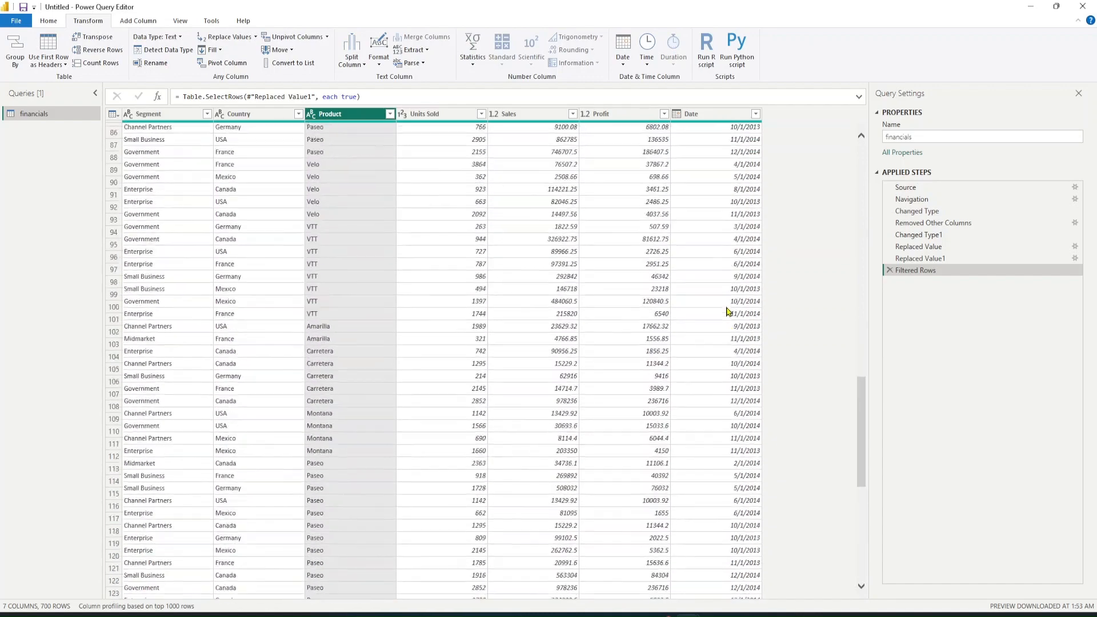
scroll(729, 312, up, 20)
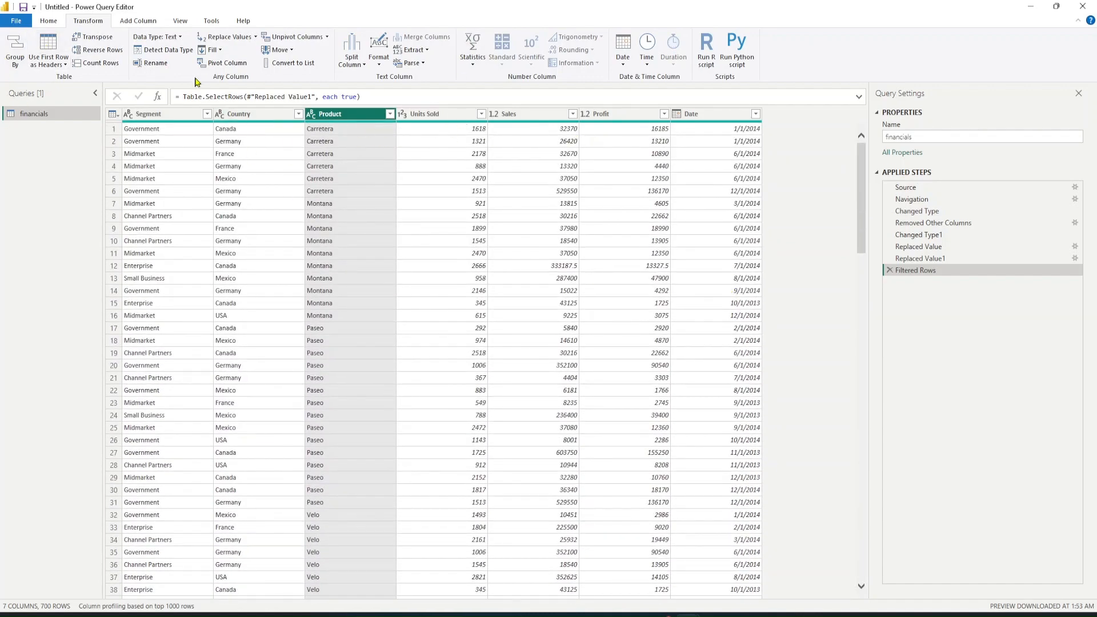
Open the Close & Apply options to load the cleaned query
click(50, 21)
click(17, 63)
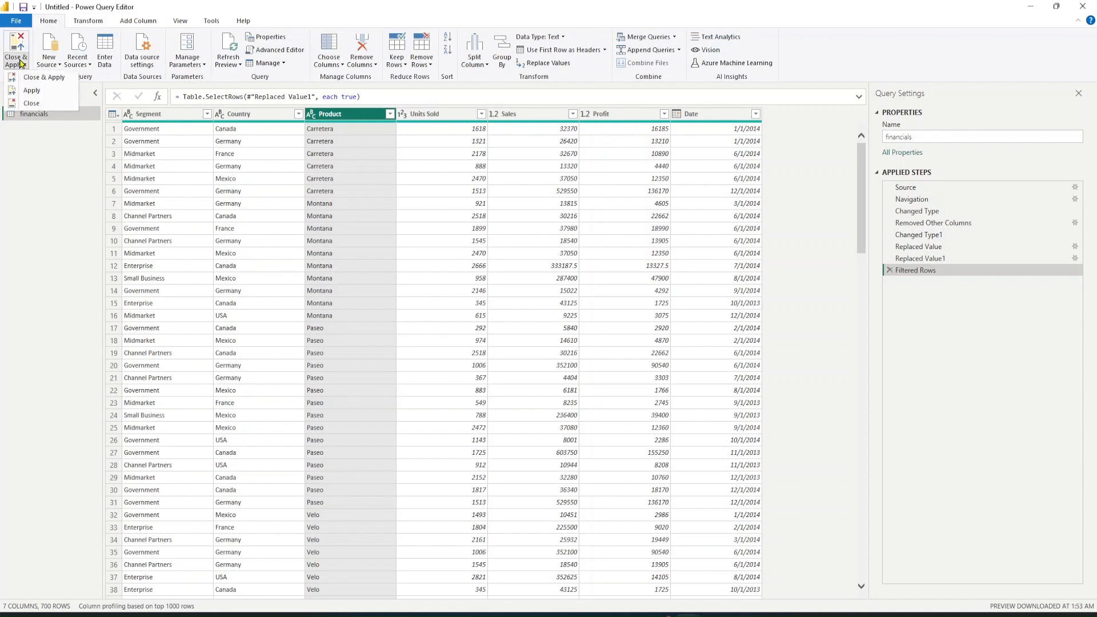